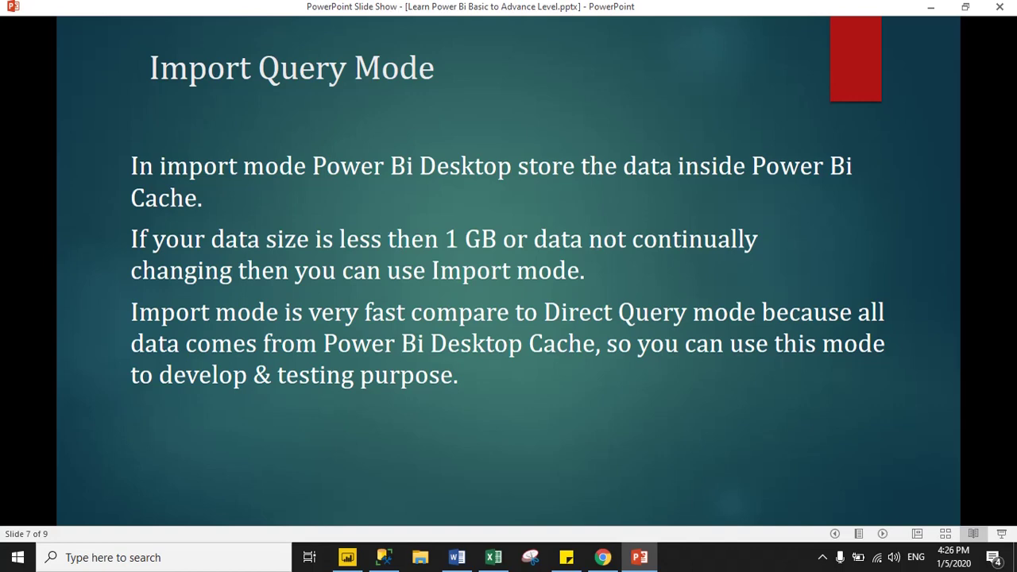
Switch from the Import Query Mode slide show to the blank Power BI Desktop report
{"action": "left_click", "coordinate": [347, 558]}
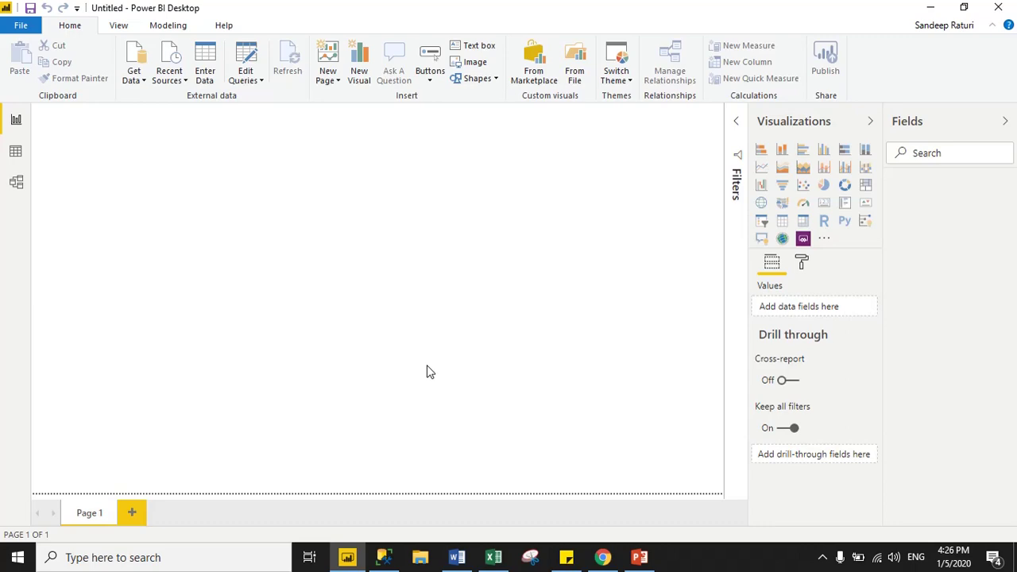
In Chrome, rerun the us superstore dataset search and look over the results
{"action": "left_click", "coordinate": [602, 558]}
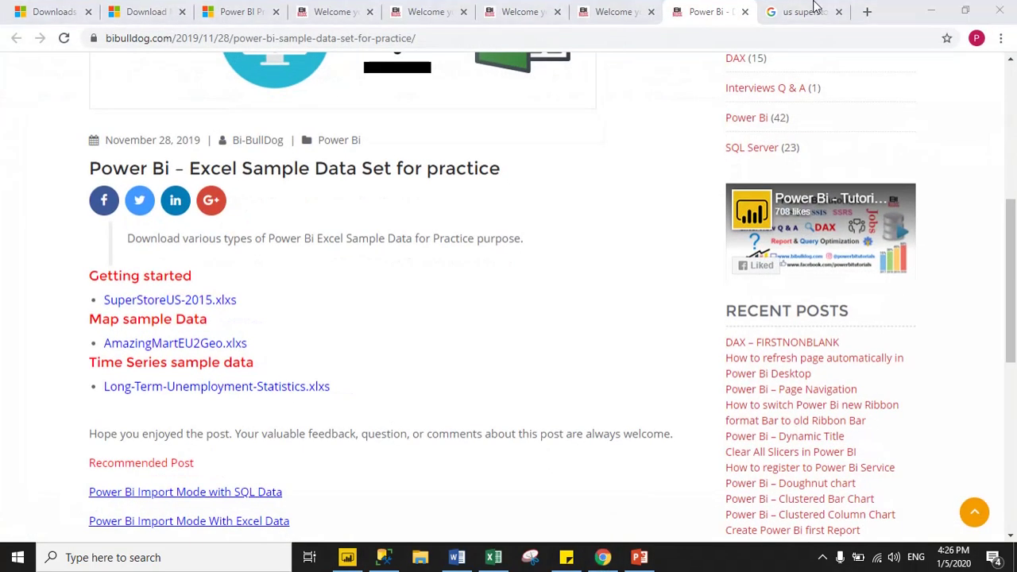
{"action": "left_click", "coordinate": [803, 11]}
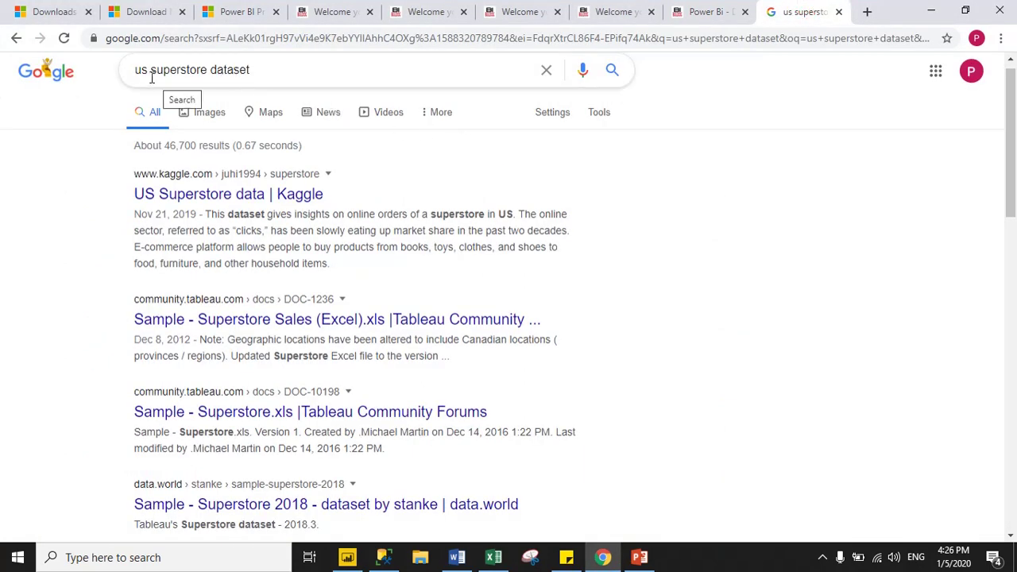
{"action": "left_click_drag", "start_coordinate": [136, 70], "coordinate": [291, 87]}
{"action": "key", "text": "Return"}
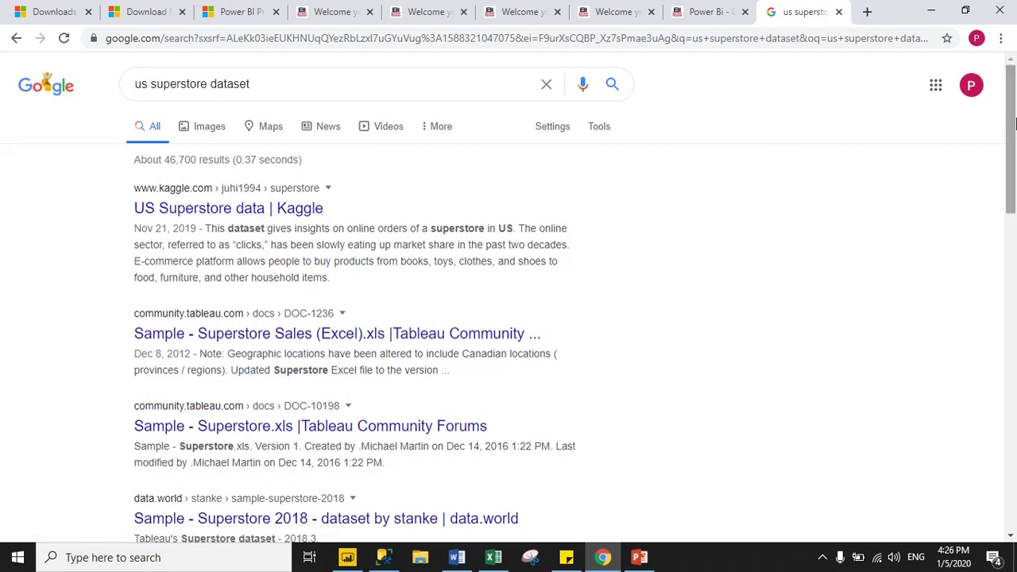
{"action": "scroll", "coordinate": [921, 193], "scroll_direction": "down", "scroll_amount": 2}
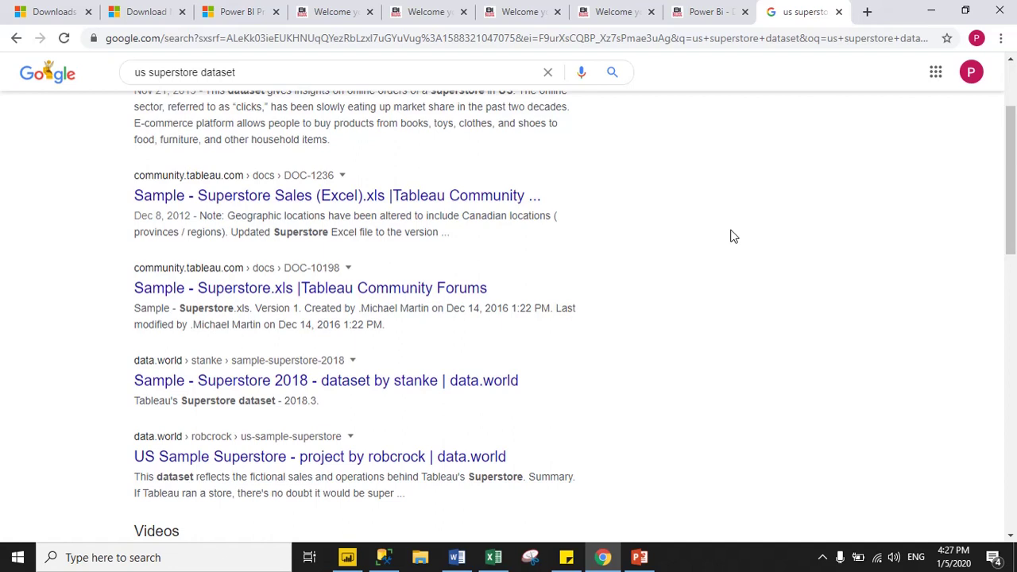
Open bibulldog.com's Download Sample Dataset for Practice page, then return to Power BI Desktop
{"action": "left_click", "coordinate": [708, 12]}
{"action": "left_click_drag", "start_coordinate": [1010, 243], "coordinate": [1010, 107]}
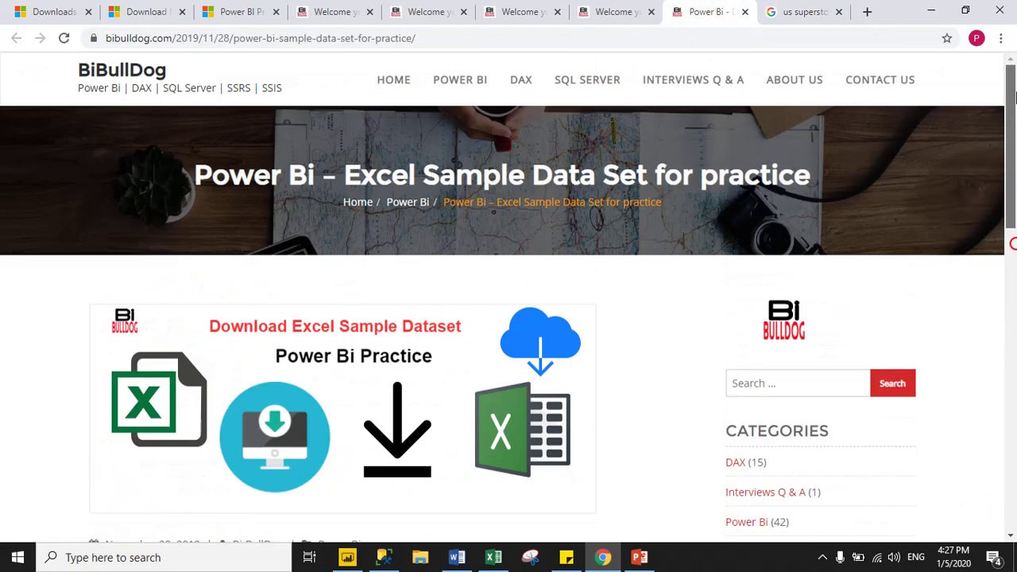
{"action": "left_click", "coordinate": [254, 38]}
{"action": "type", "text": "bi"}
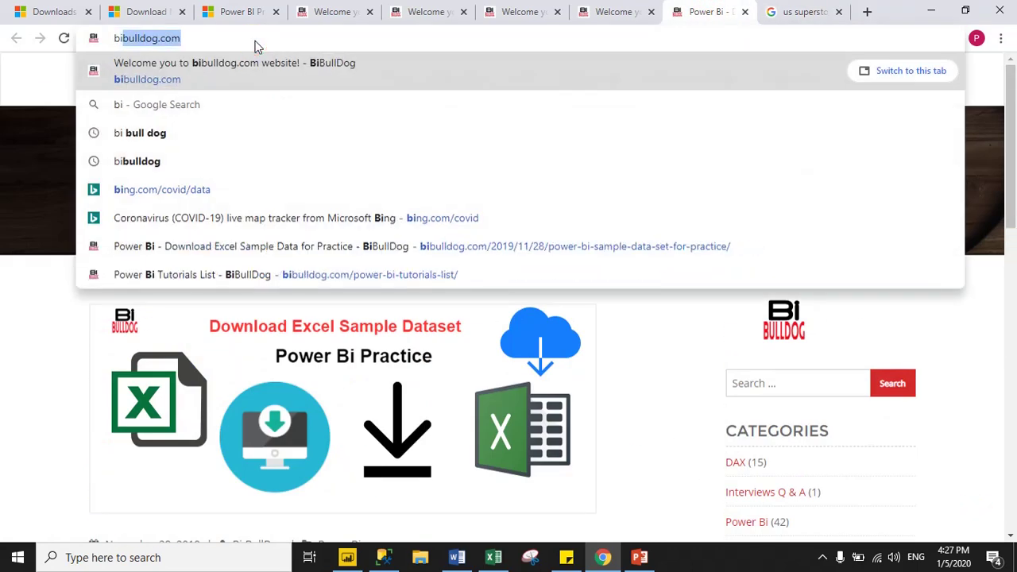
{"action": "type", "text": "bulldog"}
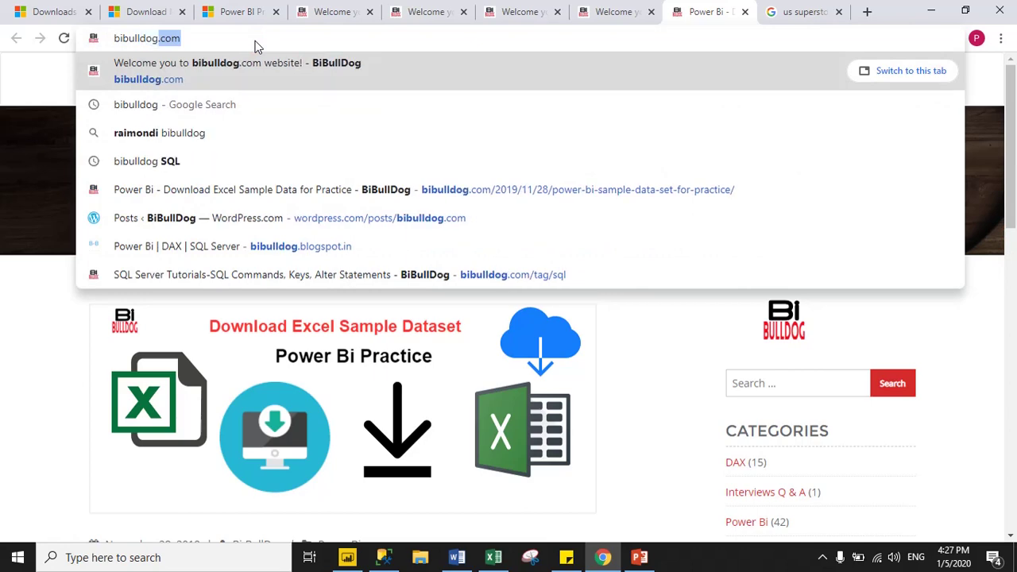
{"action": "key", "text": "Return"}
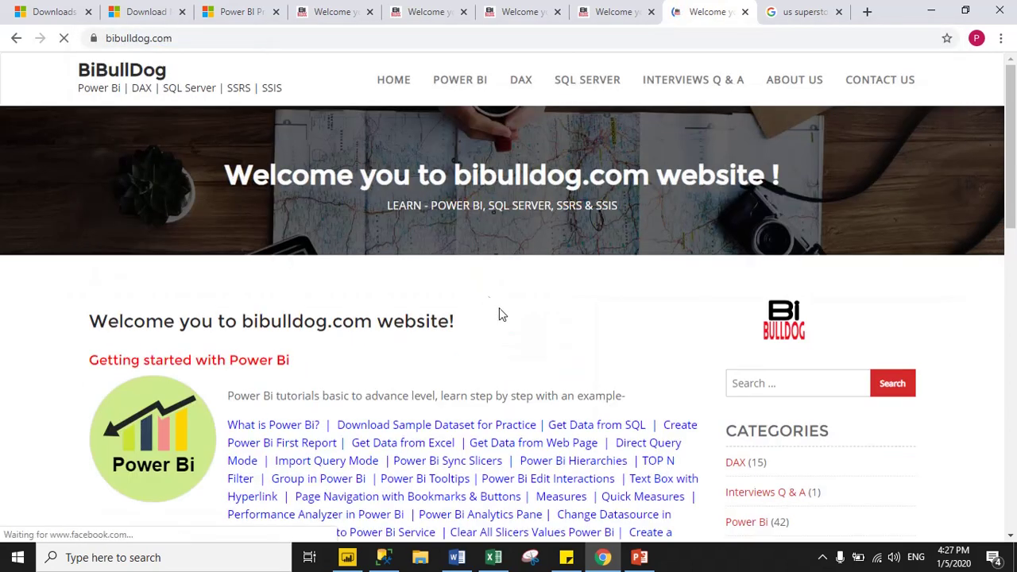
{"action": "scroll", "coordinate": [499, 315], "scroll_direction": "down", "scroll_amount": 2}
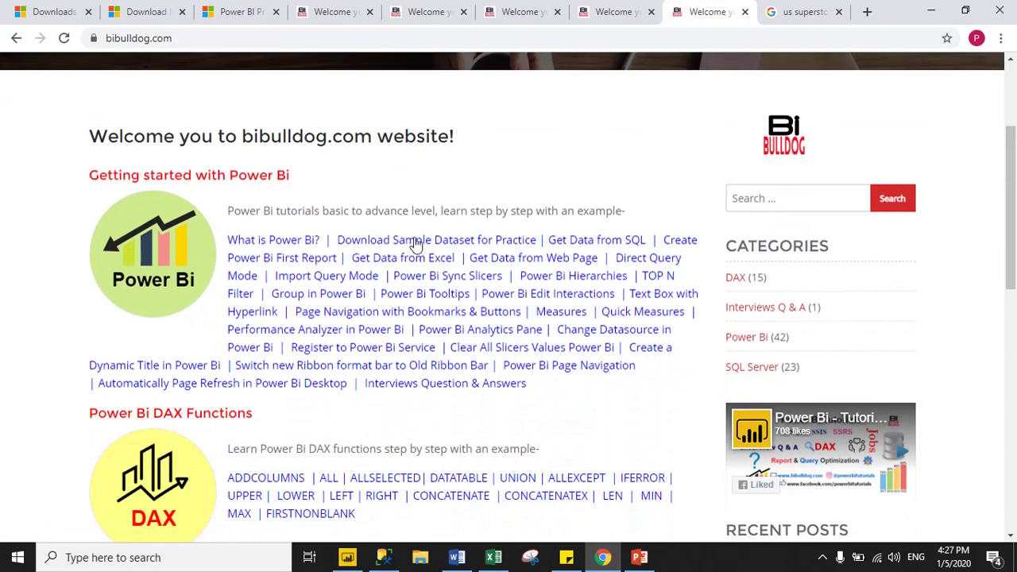
{"action": "left_click", "coordinate": [513, 249]}
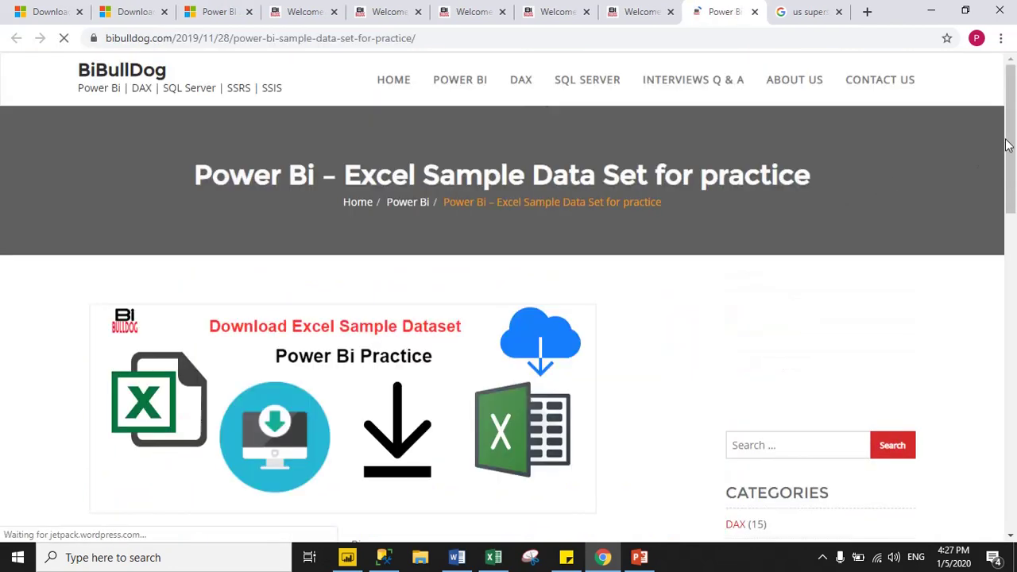
{"action": "scroll", "coordinate": [1007, 144], "scroll_direction": "down", "scroll_amount": 5}
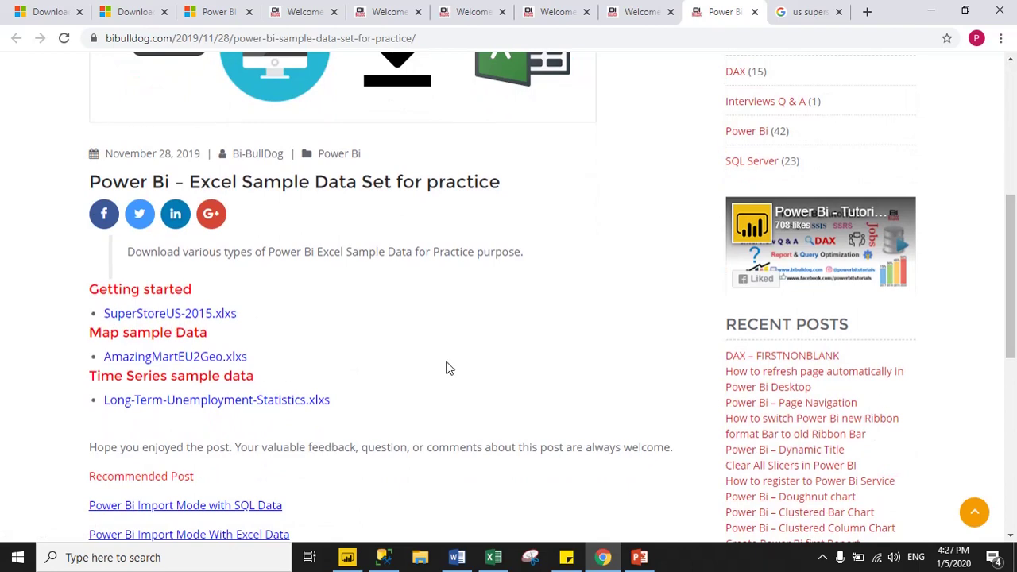
{"action": "left_click", "coordinate": [347, 558]}
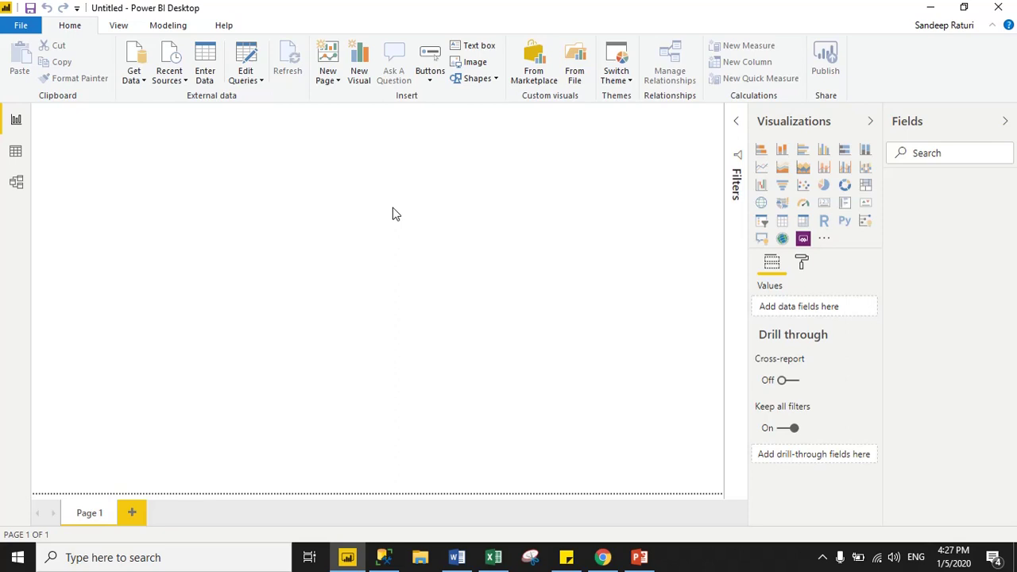
Connect to the Excel workbook SuperStoreUS-2015.xlsx, then view that workbook in Excel
{"action": "left_click", "coordinate": [141, 81]}
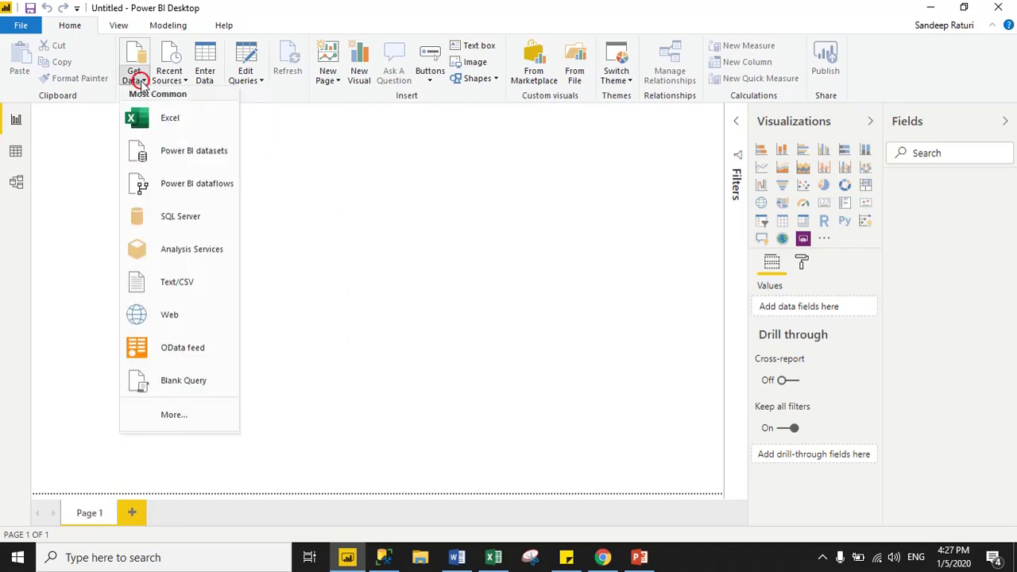
{"action": "left_click", "coordinate": [163, 121]}
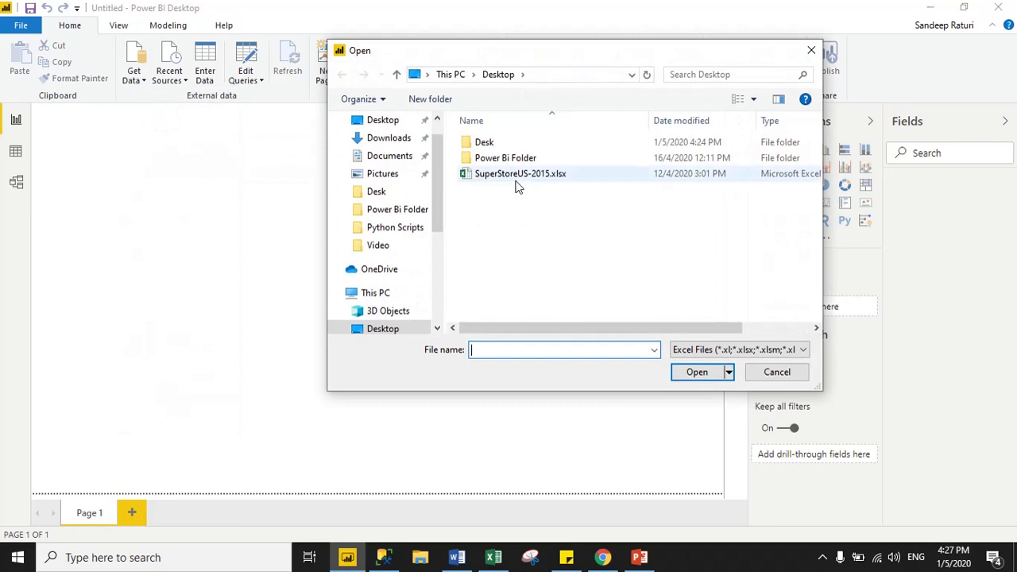
{"action": "left_click", "coordinate": [518, 179]}
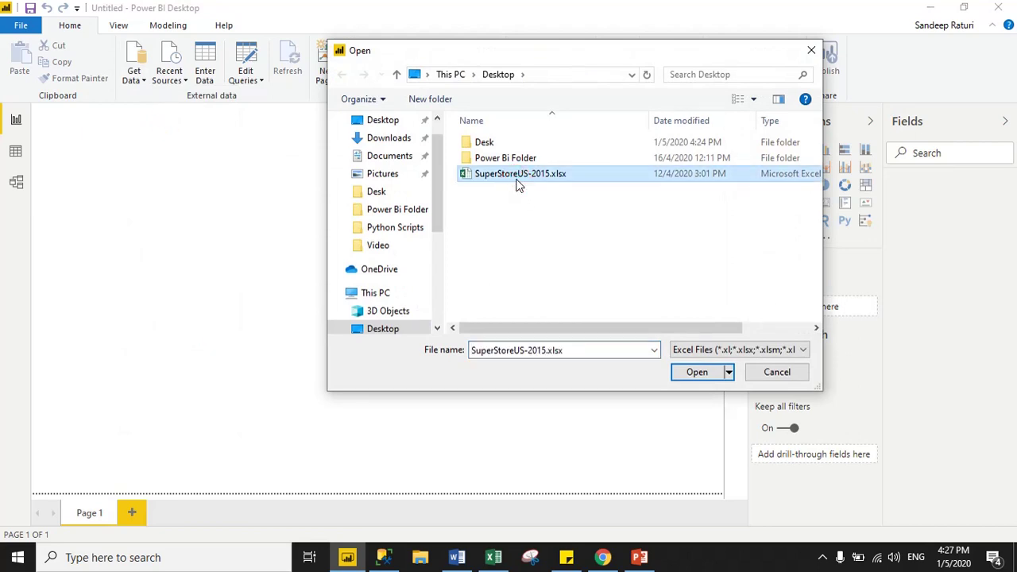
{"action": "left_click", "coordinate": [696, 372]}
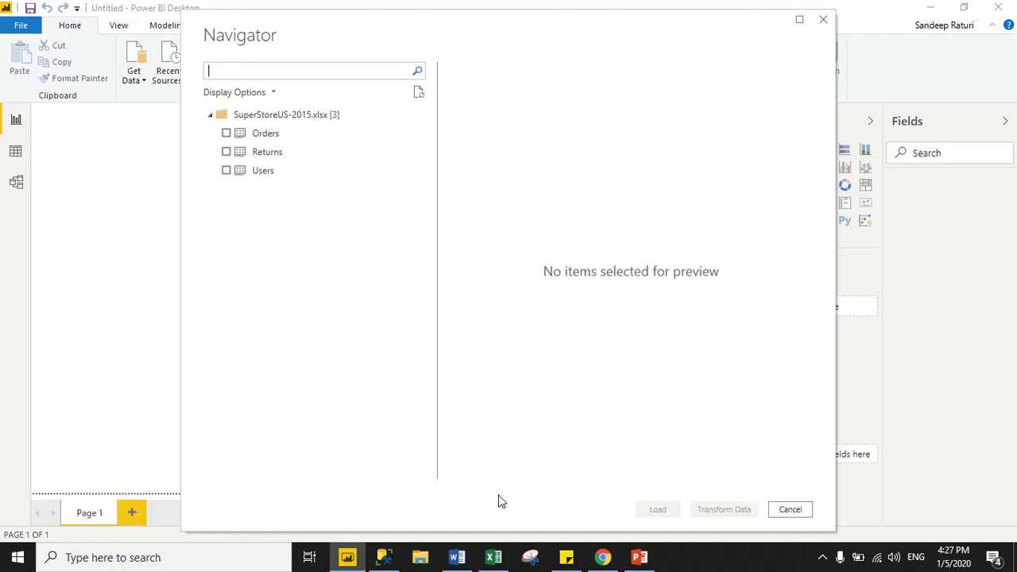
{"action": "left_click", "coordinate": [496, 559]}
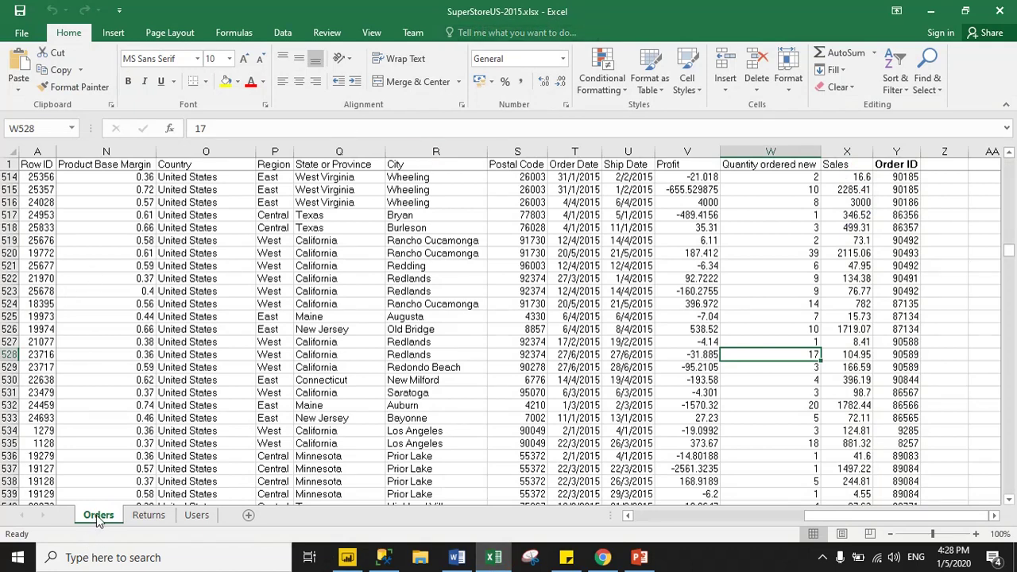
Browse the sheets and inspect the Orders columns Order ID, Profit, Sales, Country, State, City, Order Date
{"action": "left_click", "coordinate": [143, 518]}
{"action": "left_click", "coordinate": [197, 516]}
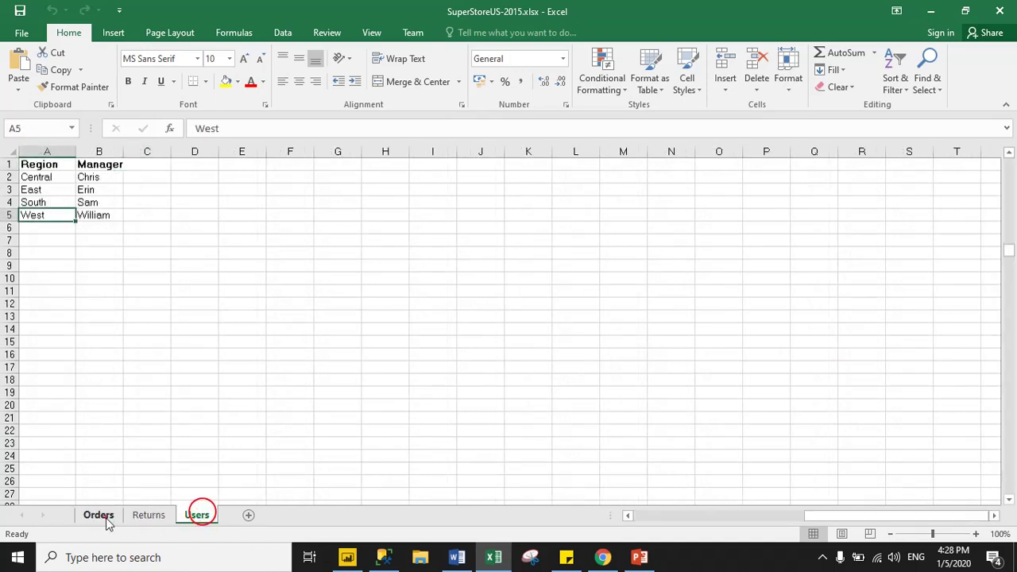
{"action": "left_click", "coordinate": [98, 516]}
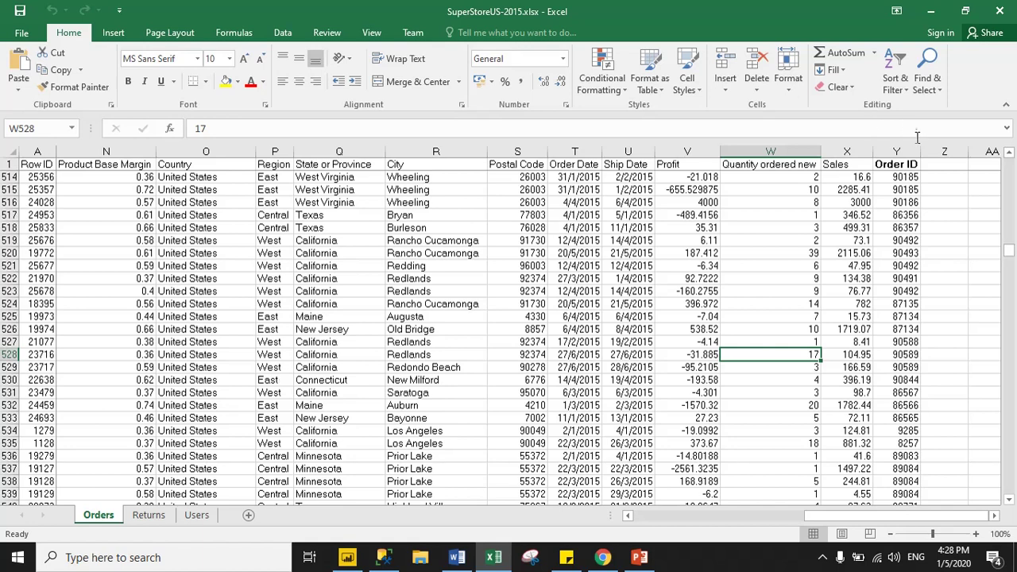
{"action": "left_click", "coordinate": [898, 150]}
{"action": "left_click", "coordinate": [687, 151]}
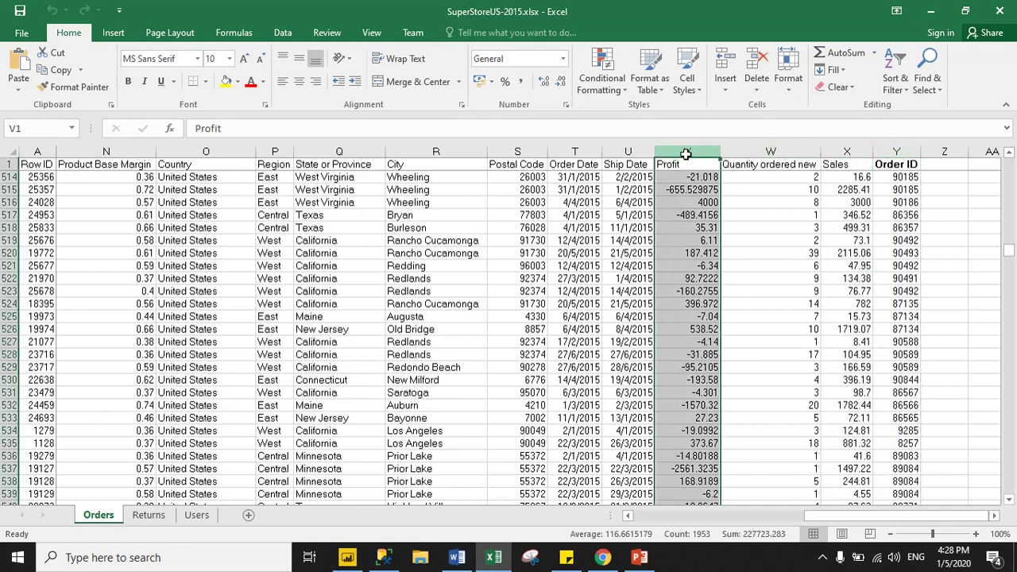
{"action": "left_click", "coordinate": [840, 151]}
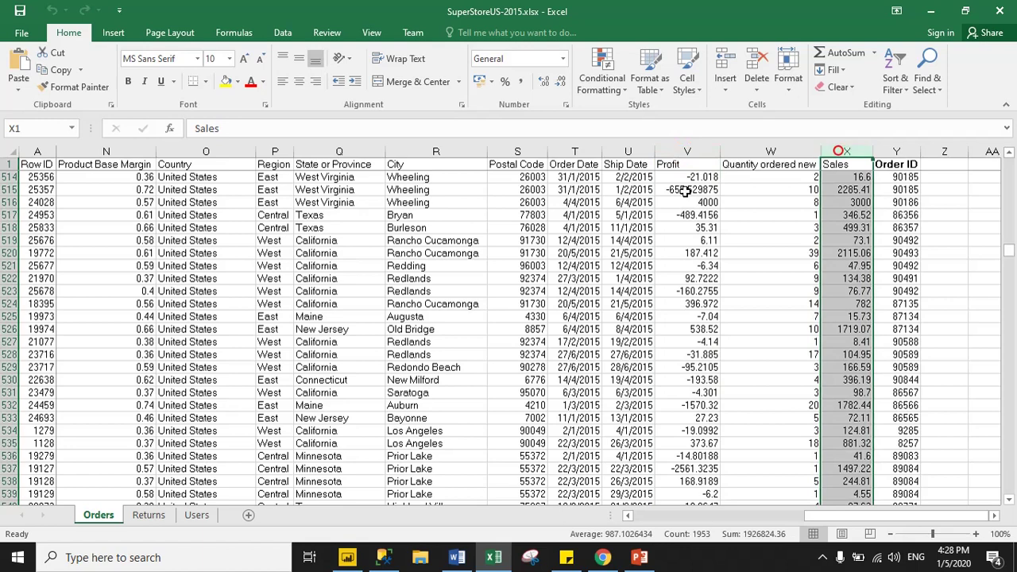
{"action": "left_click", "coordinate": [178, 151]}
{"action": "left_click", "coordinate": [340, 151]}
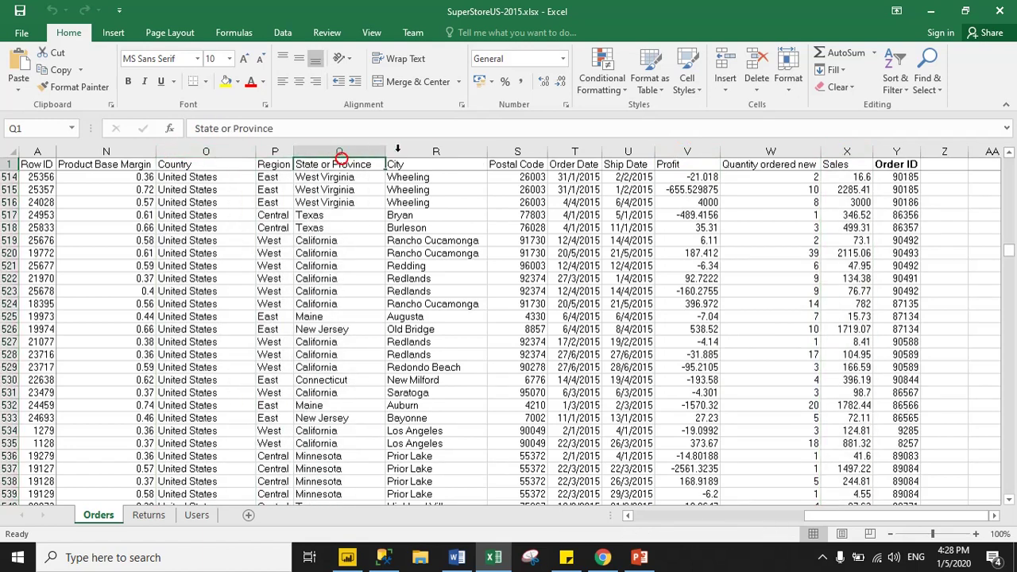
{"action": "left_click", "coordinate": [399, 151]}
{"action": "left_click", "coordinate": [573, 151]}
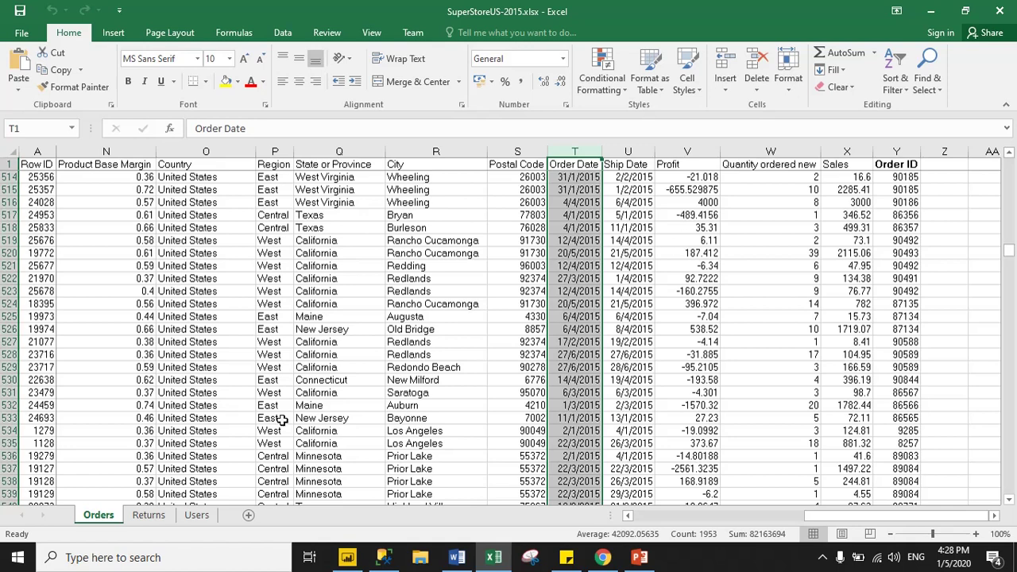
Check the Returns and Users sheets' Region and Manager columns, then close Excel
{"action": "left_click", "coordinate": [154, 510]}
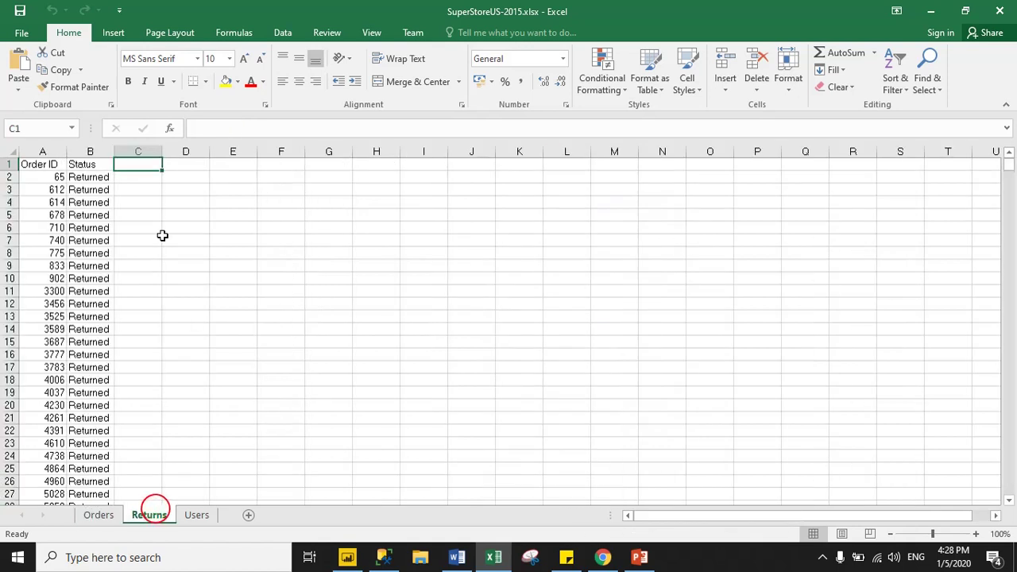
{"action": "left_click", "coordinate": [199, 516]}
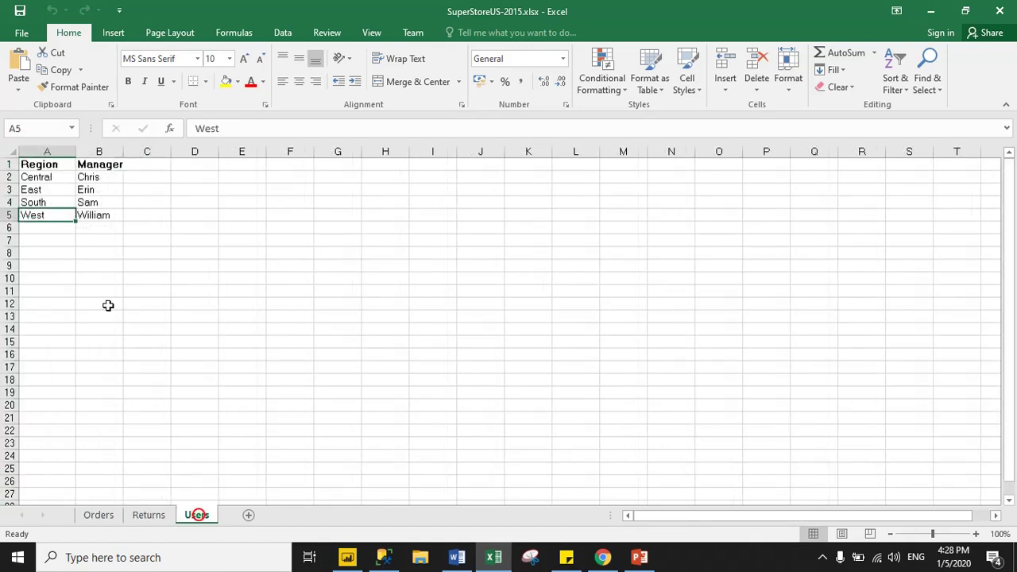
{"action": "left_click", "coordinate": [28, 151]}
{"action": "left_click_drag", "start_coordinate": [28, 150], "coordinate": [100, 152]}
{"action": "left_click", "coordinate": [192, 278]}
{"action": "left_click", "coordinate": [193, 278]}
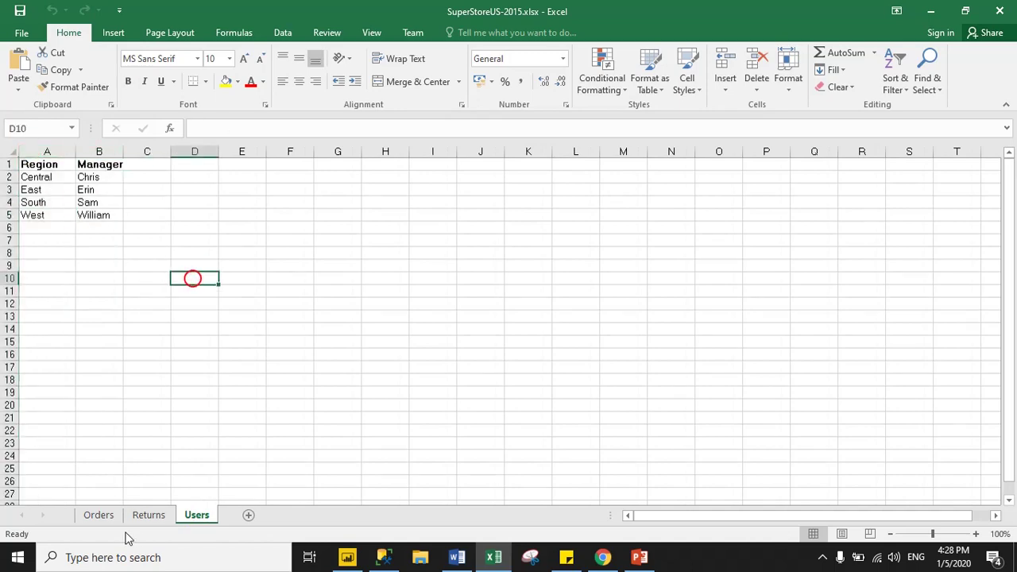
{"action": "left_click", "coordinate": [98, 515]}
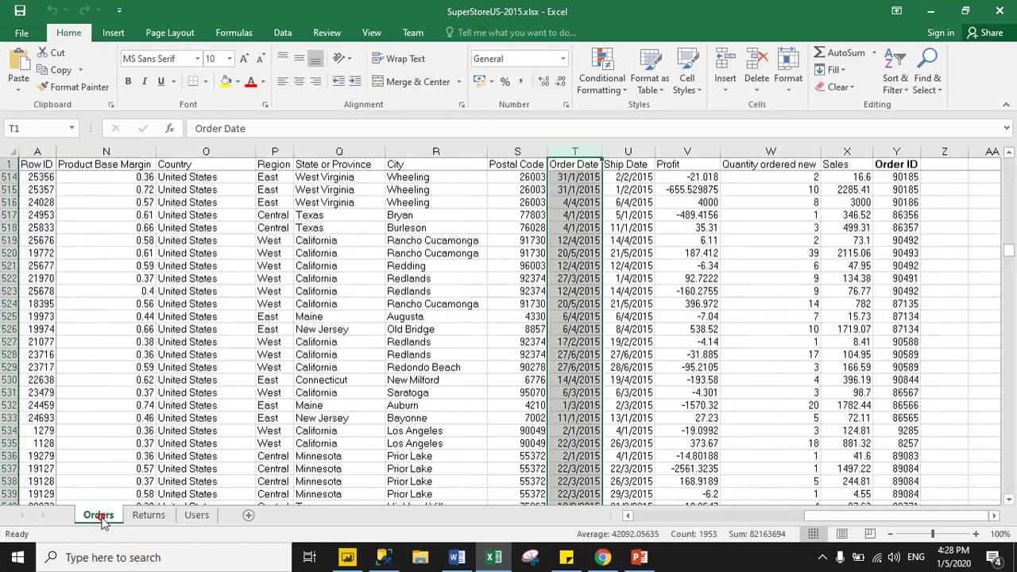
{"action": "left_click", "coordinate": [1000, 11]}
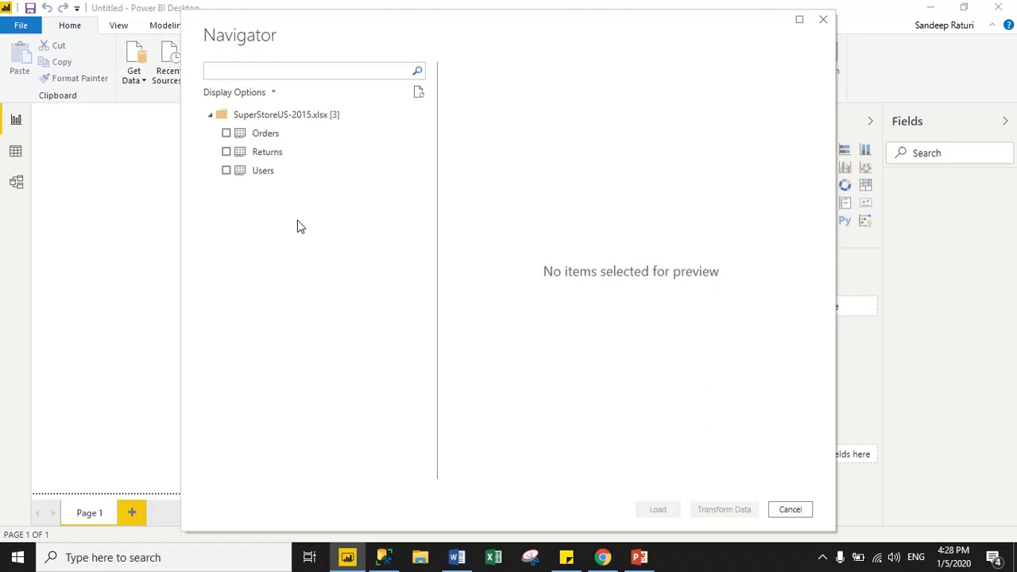
In the Navigator, select and preview the Orders and Returns tables for loading
{"action": "left_click", "coordinate": [226, 134]}
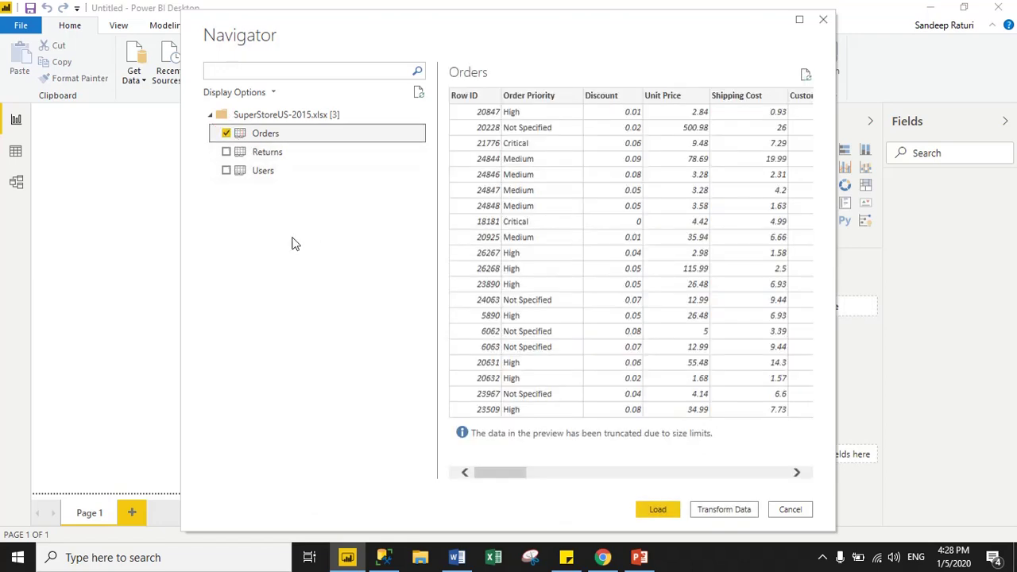
{"action": "left_click", "coordinate": [227, 152]}
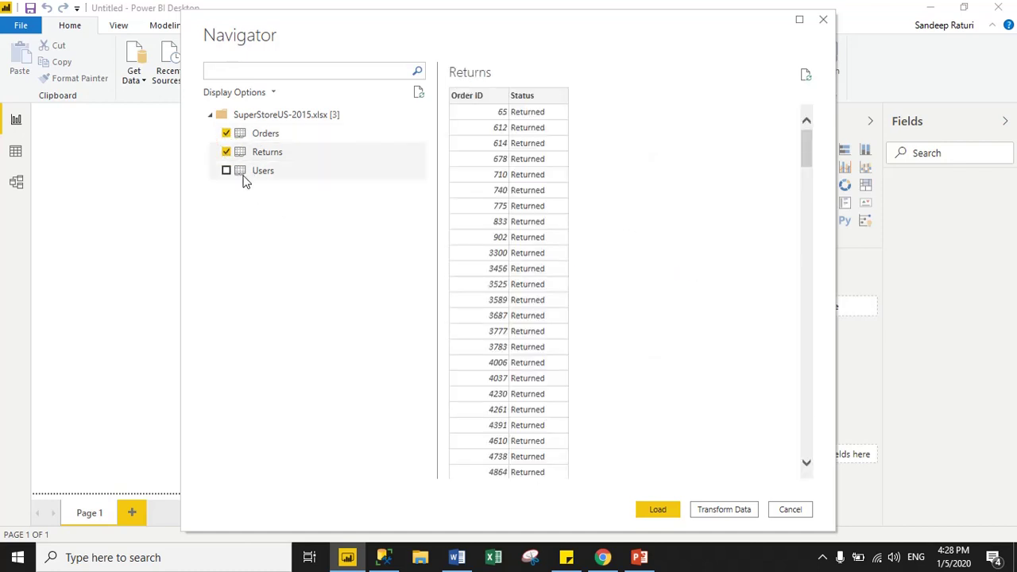
{"action": "left_click", "coordinate": [226, 152]}
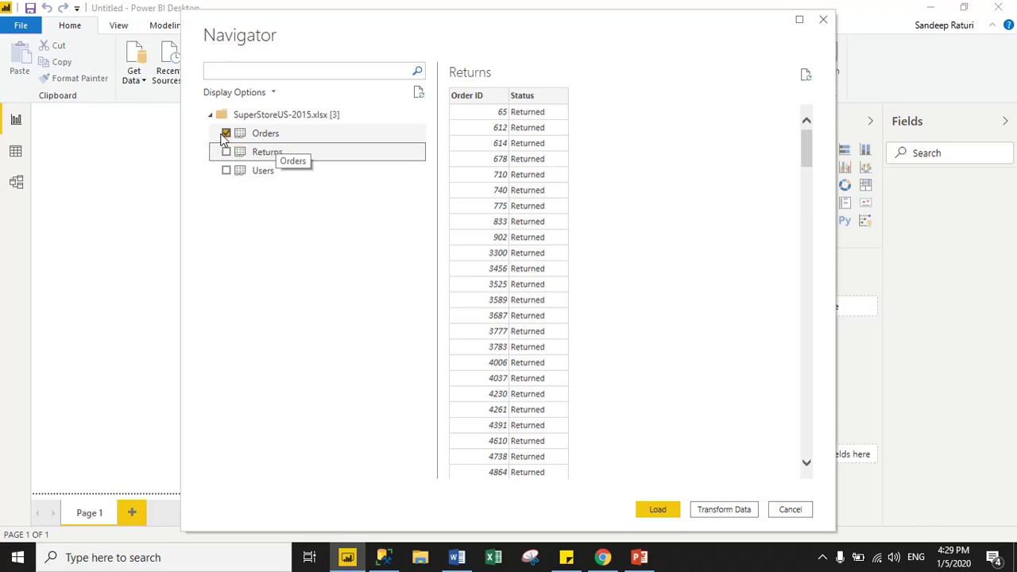
{"action": "left_click", "coordinate": [226, 133]}
{"action": "left_click", "coordinate": [227, 133]}
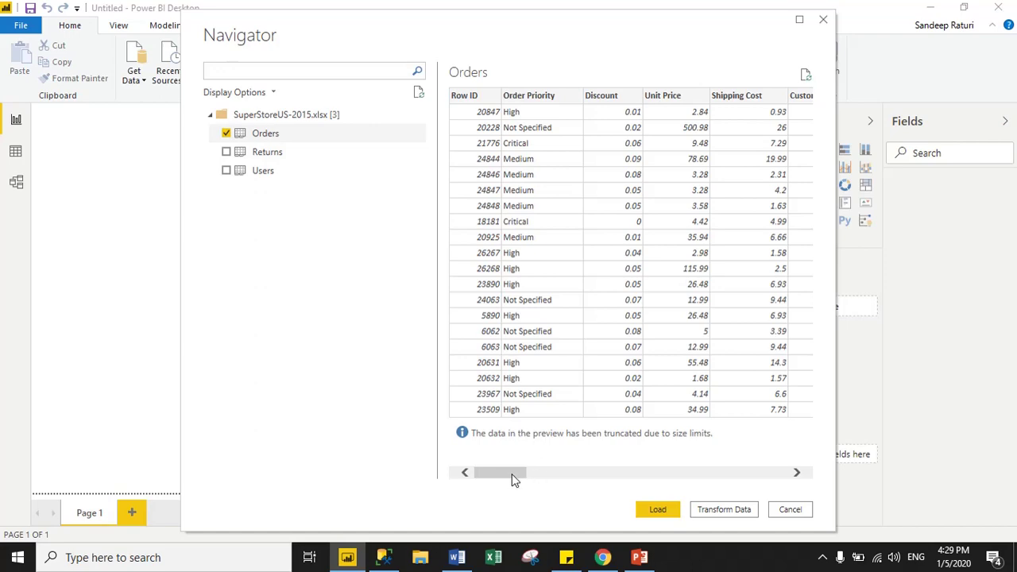
{"action": "mouse_move", "coordinate": [513, 477]}
{"action": "left_mouse_down"}
{"action": "mouse_move", "coordinate": [804, 471]}
{"action": "mouse_move", "coordinate": [545, 499]}
{"action": "mouse_move", "coordinate": [511, 490]}
{"action": "left_mouse_up"}
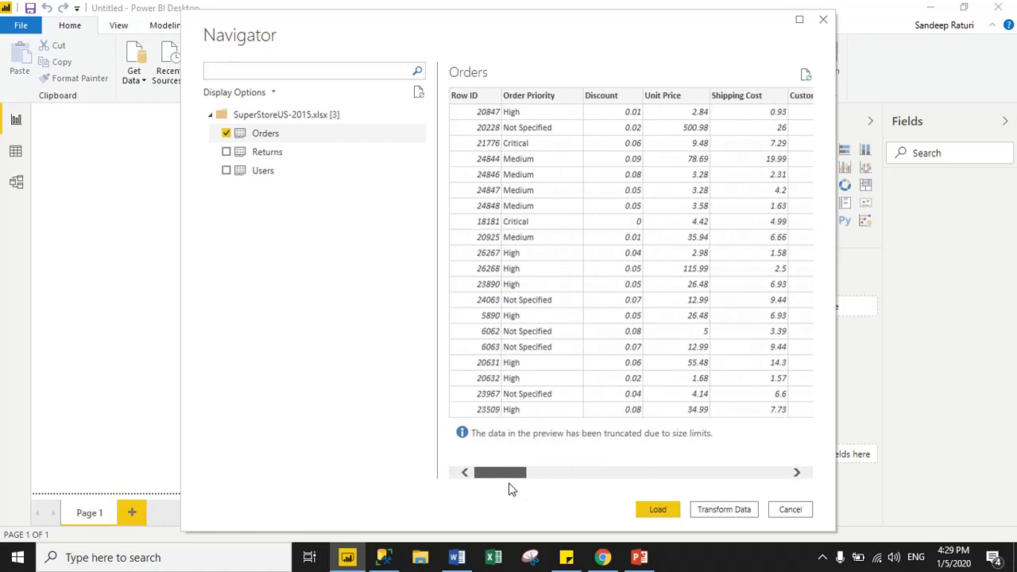
{"action": "left_click", "coordinate": [226, 154]}
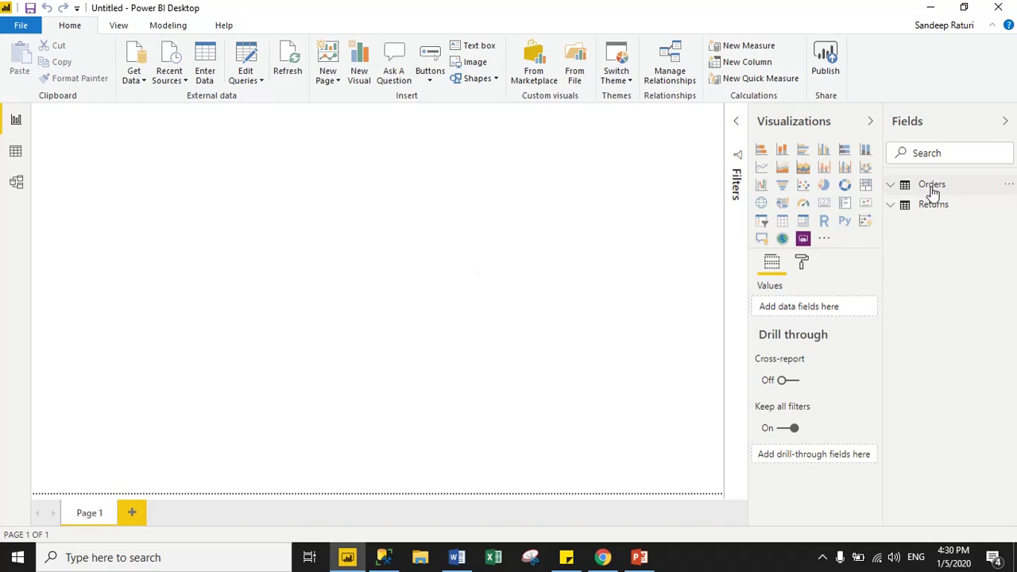
Refresh the imported Orders and Returns tables from the Home ribbon
{"action": "mouse_move", "coordinate": [932, 193]}
{"action": "left_click", "coordinate": [295, 69]}
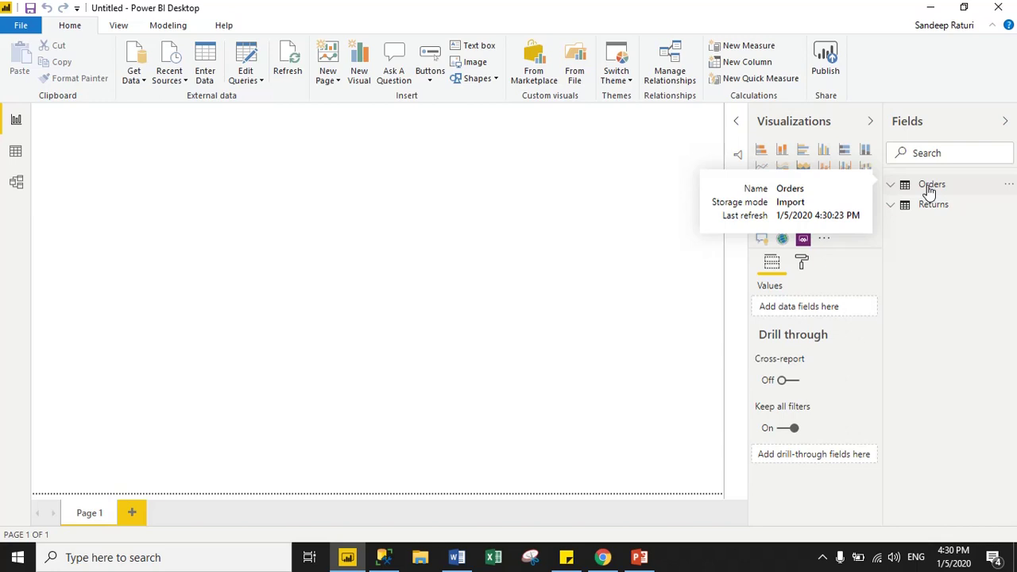
{"action": "left_click", "coordinate": [466, 236]}
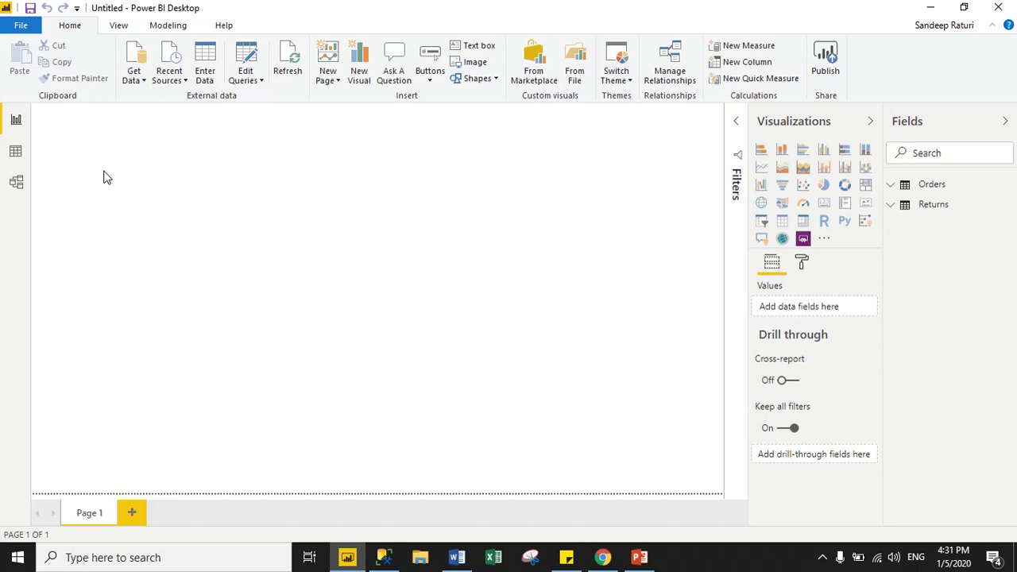
{"action": "left_click", "coordinate": [18, 124]}
In Data view, review the Returns table's 1,634 rows, then the Orders table's 1,952 rows
{"action": "left_click", "coordinate": [17, 159]}
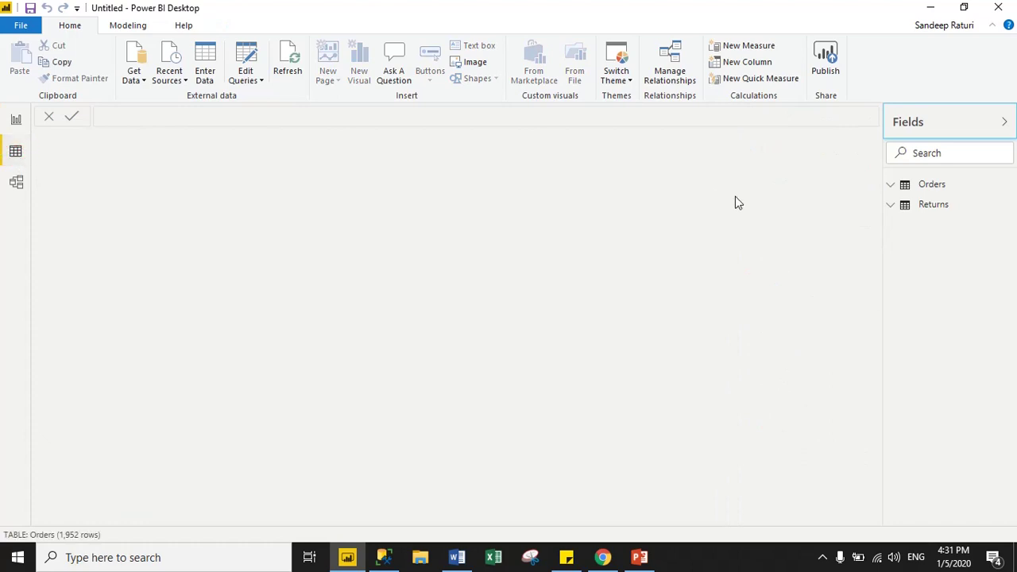
{"action": "left_click", "coordinate": [933, 184]}
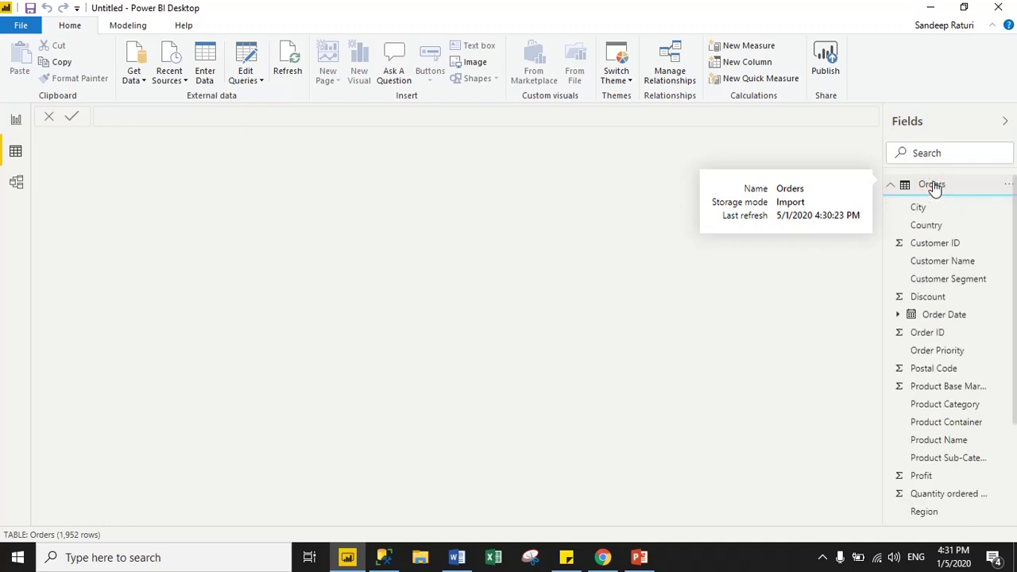
{"action": "left_click", "coordinate": [906, 185]}
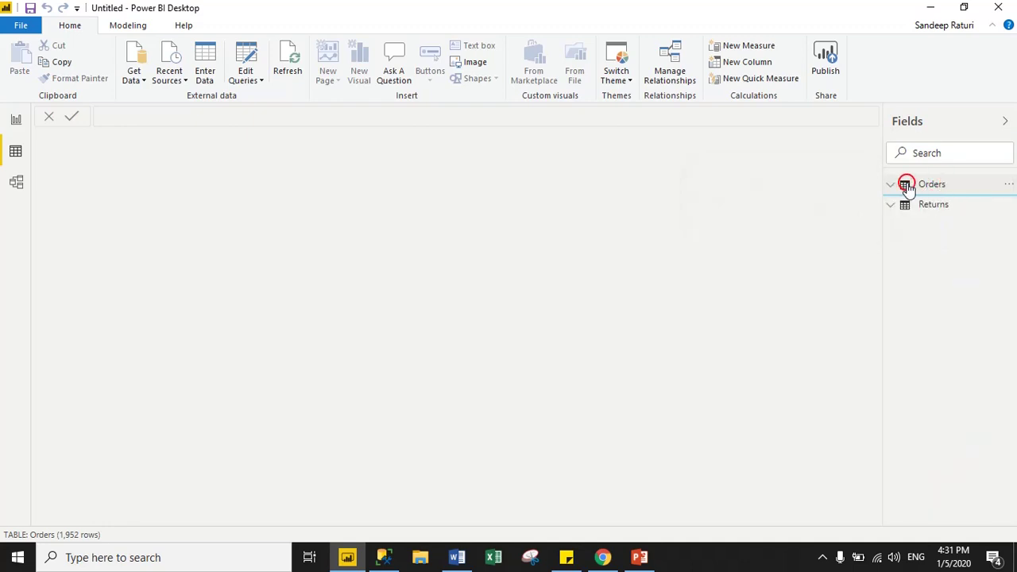
{"action": "left_click", "coordinate": [914, 206]}
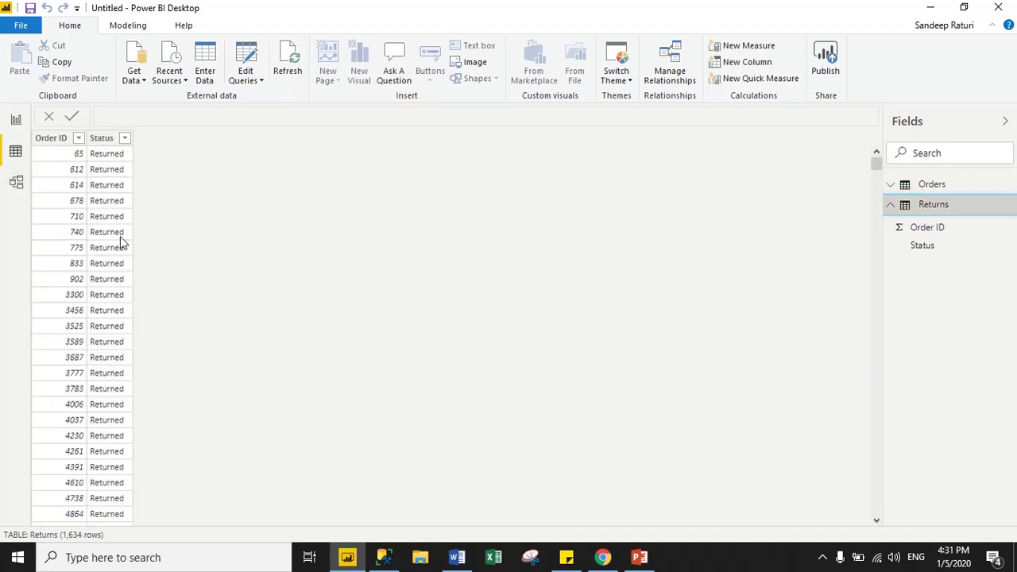
{"action": "left_click", "coordinate": [932, 185]}
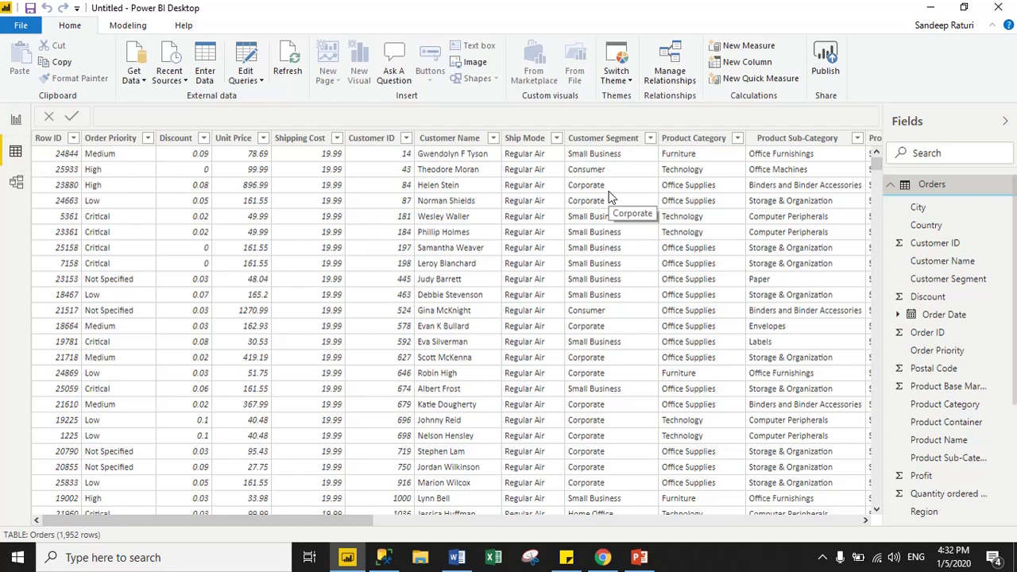
In Model view, hide the side panes, reposition and enlarge the Orders and Returns cards, then return to Report view
{"action": "left_click", "coordinate": [16, 183]}
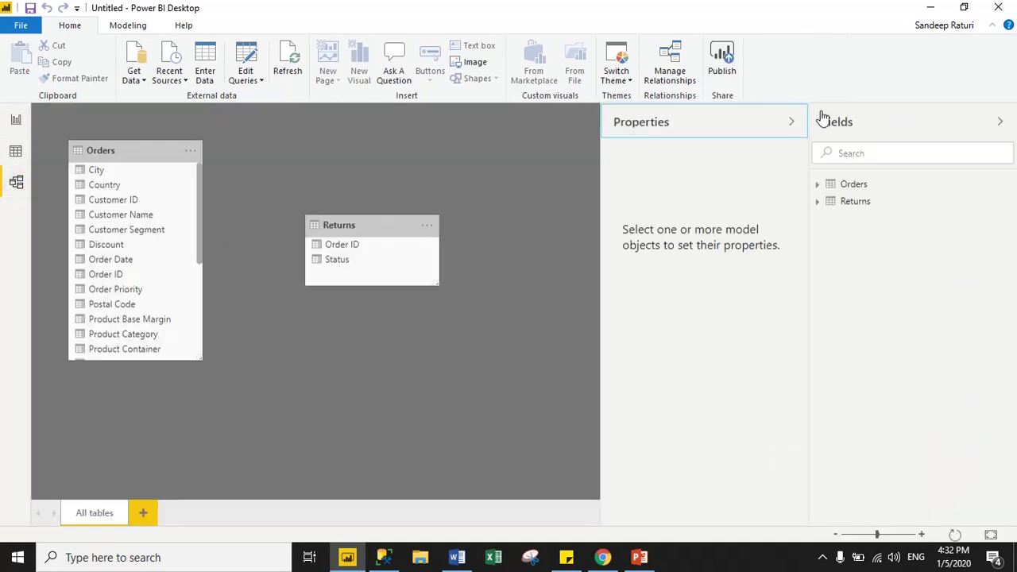
{"action": "left_click", "coordinate": [791, 122]}
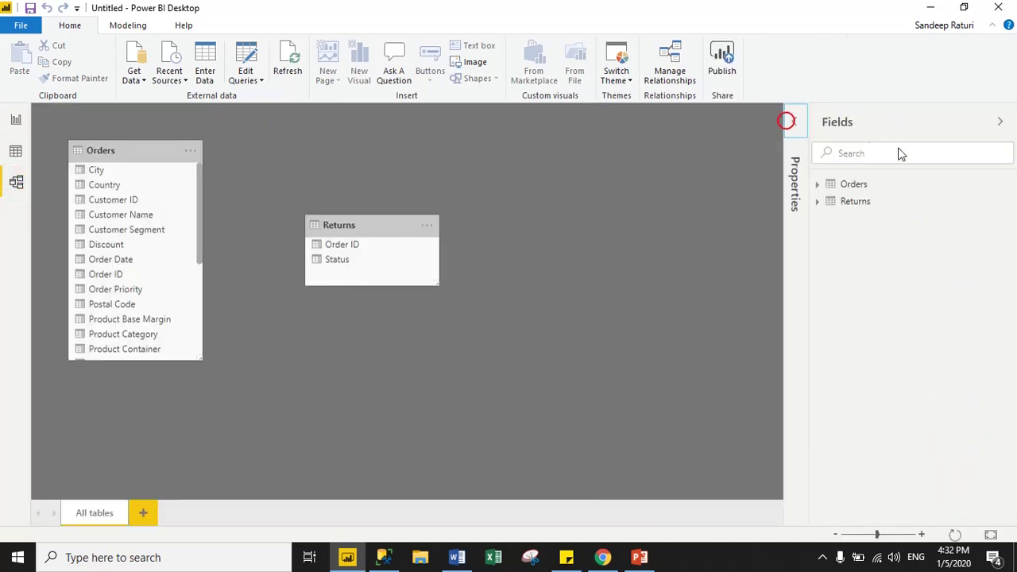
{"action": "left_click", "coordinate": [1000, 123]}
{"action": "left_click_drag", "start_coordinate": [143, 151], "coordinate": [170, 146]}
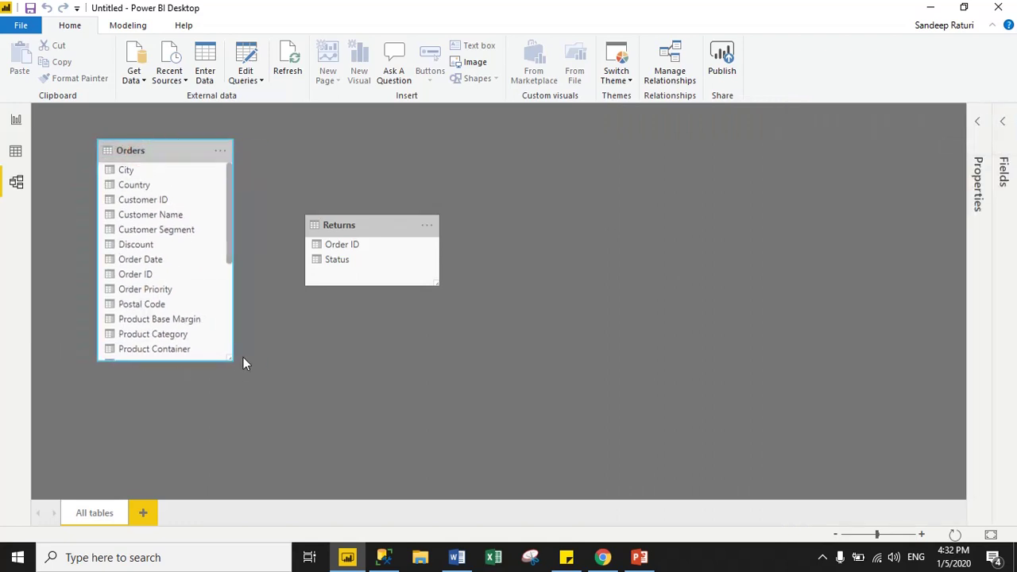
{"action": "left_click_drag", "start_coordinate": [228, 358], "coordinate": [254, 436]}
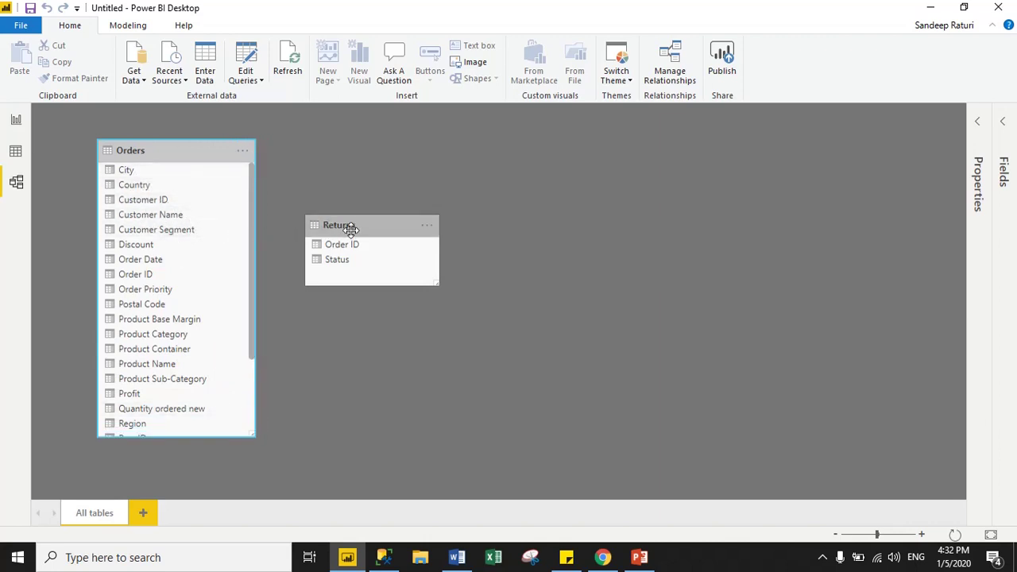
{"action": "left_click_drag", "start_coordinate": [354, 226], "coordinate": [469, 168]}
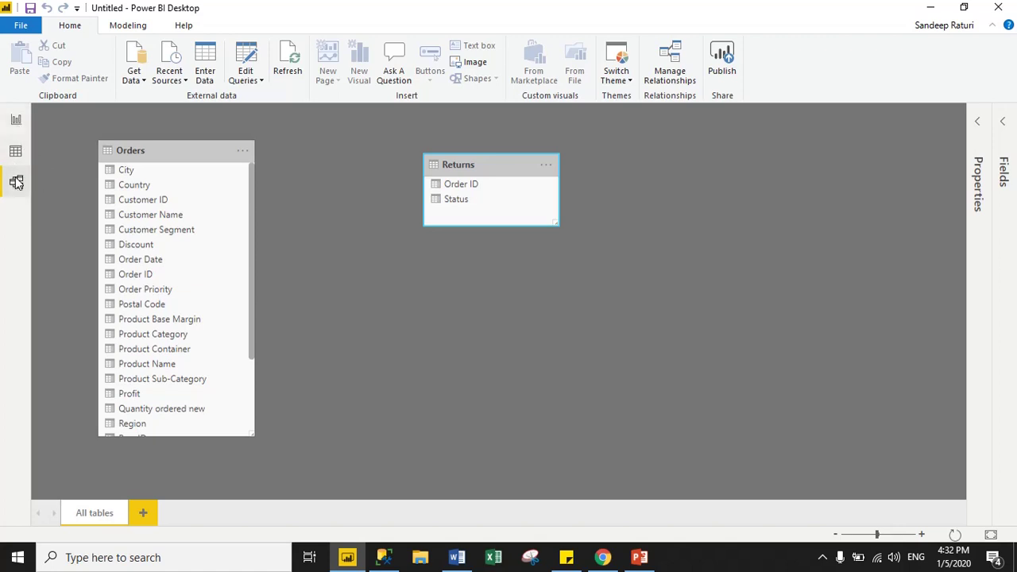
{"action": "left_click", "coordinate": [16, 119]}
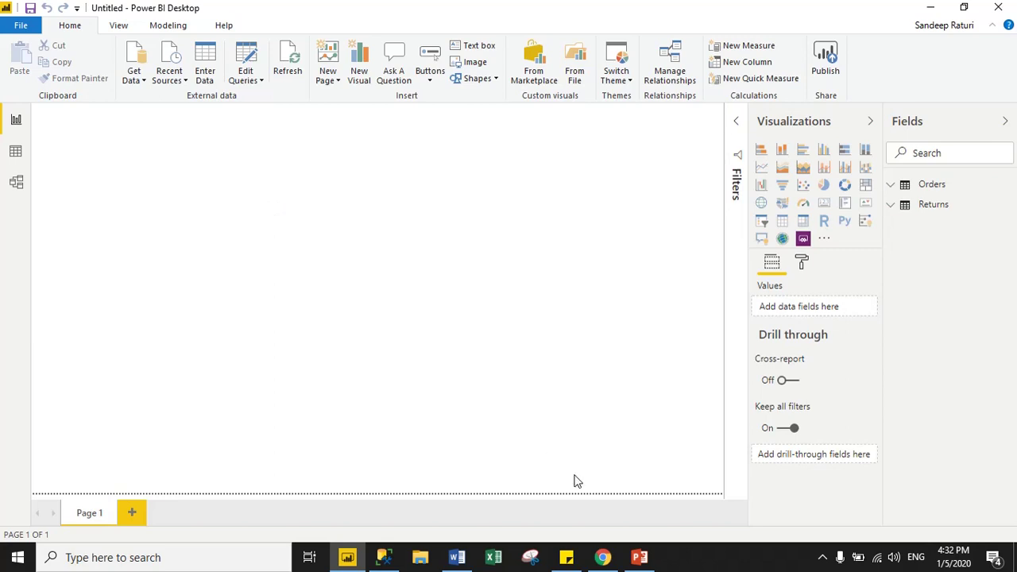
Open the Worldometers coronavirus page in a new Chrome tab
{"action": "left_click", "coordinate": [603, 557]}
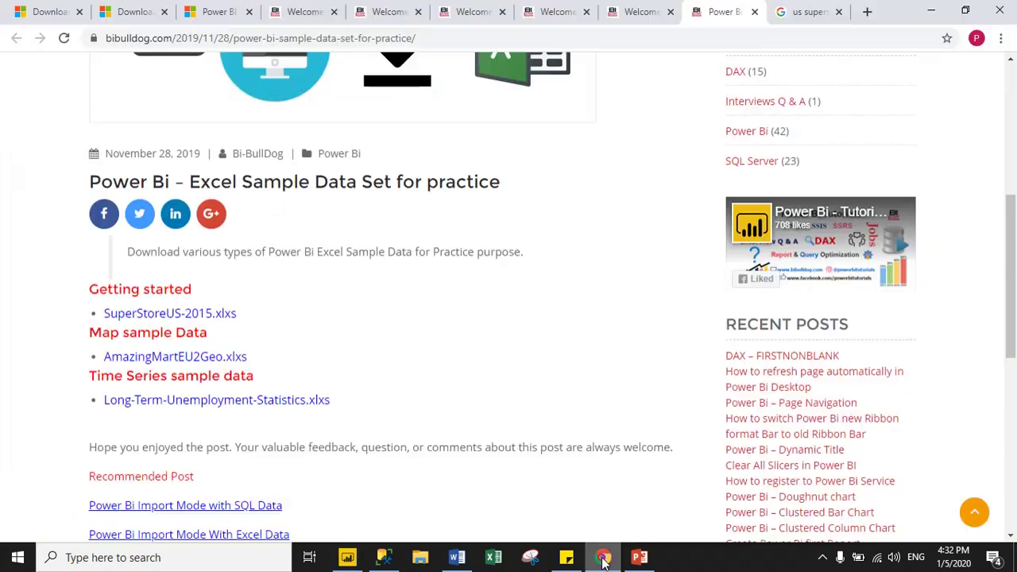
{"action": "left_click", "coordinate": [867, 12]}
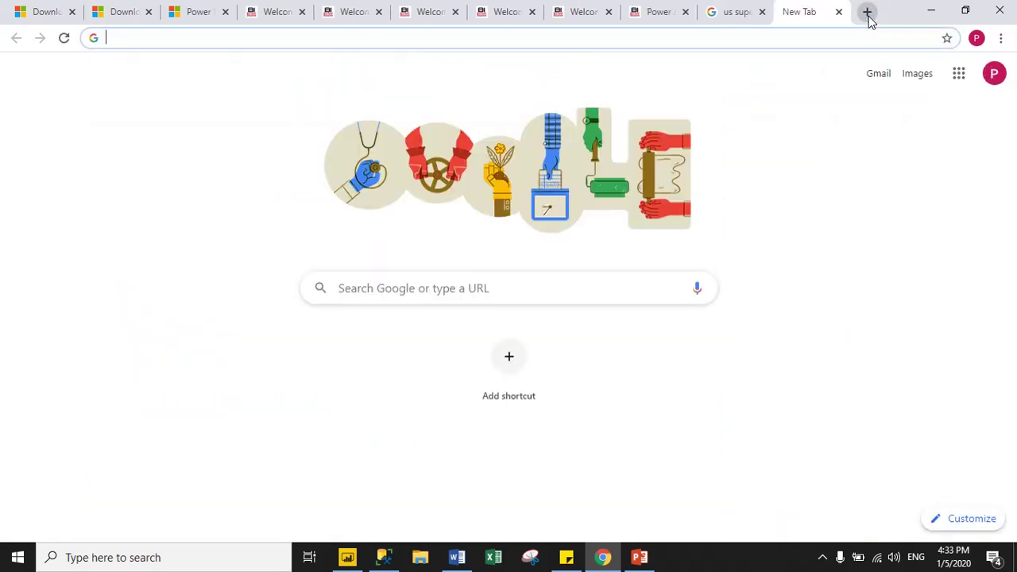
{"action": "type", "text": "wo"}
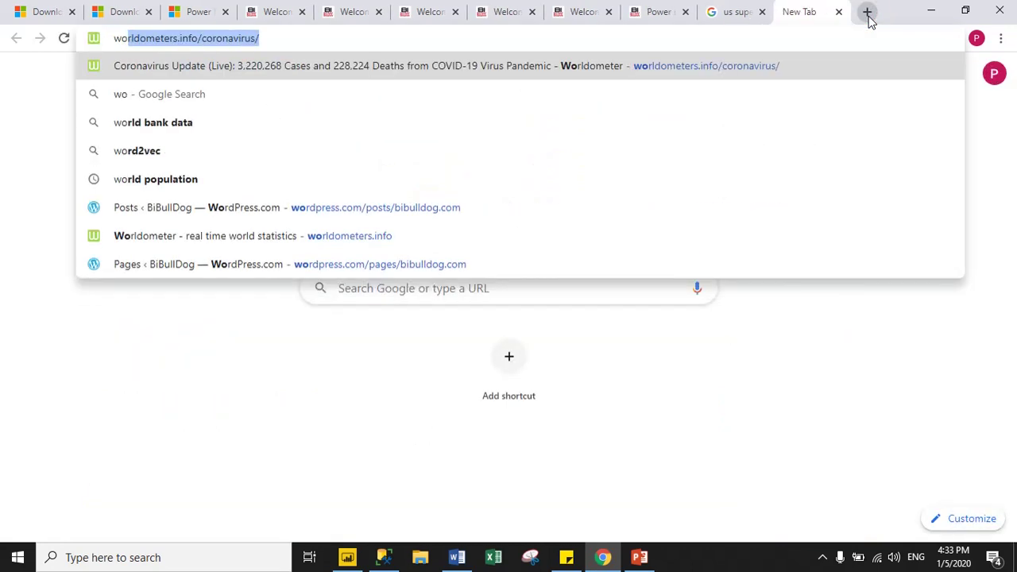
{"action": "key", "text": "Return"}
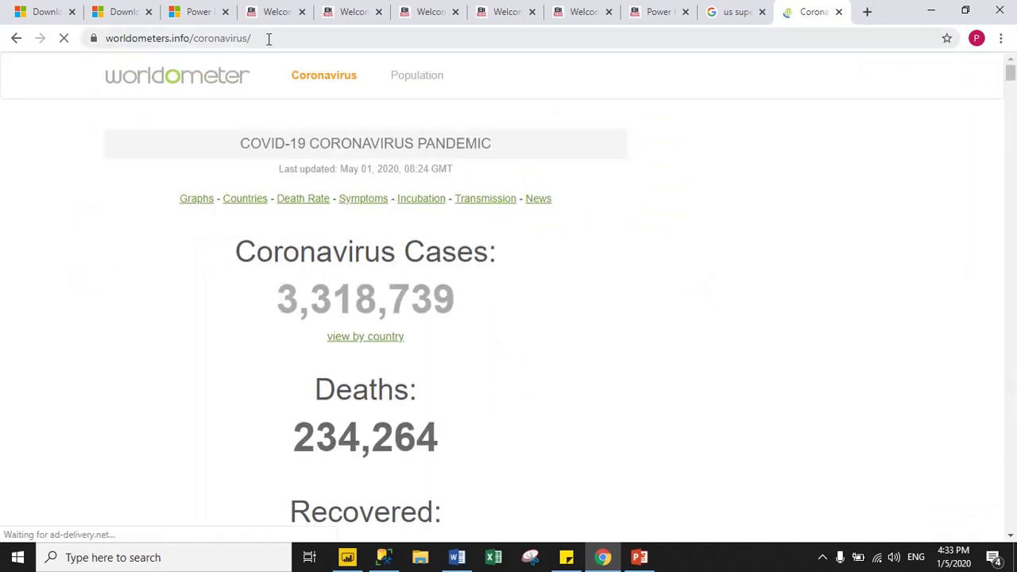
{"action": "left_click_drag", "start_coordinate": [265, 38], "coordinate": [105, 40]}
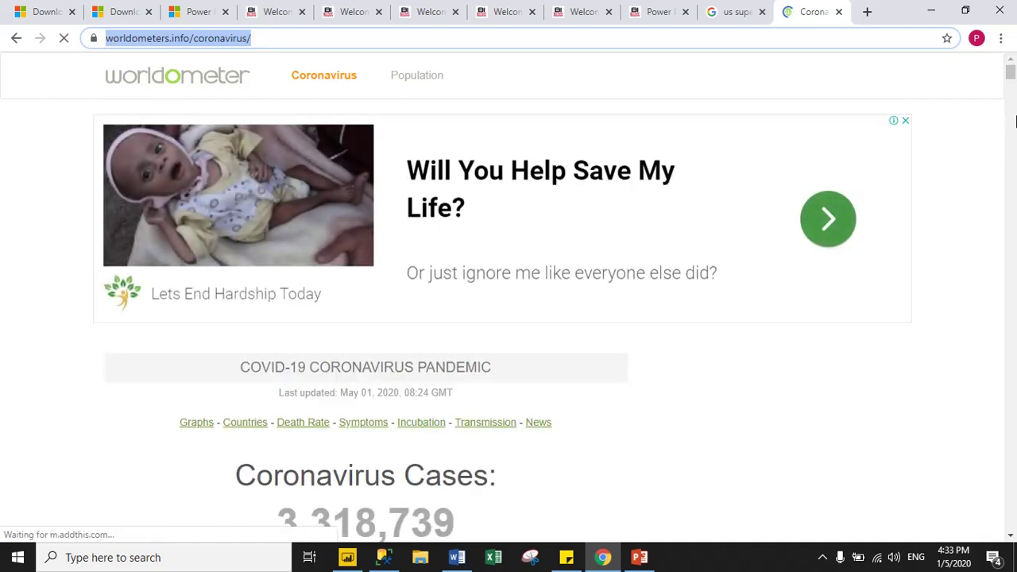
{"action": "left_click_drag", "start_coordinate": [1010, 73], "coordinate": [1011, 135]}
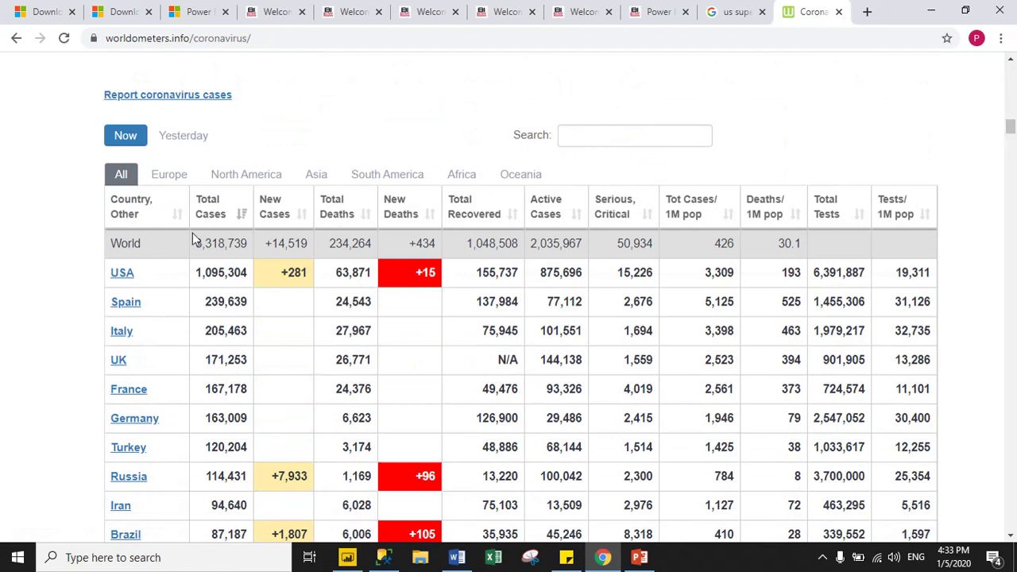
{"action": "left_click", "coordinate": [278, 40]}
{"action": "left_click_drag", "start_coordinate": [310, 38], "coordinate": [172, 38]}
{"action": "left_click", "coordinate": [962, 208]}
{"action": "mouse_move", "coordinate": [1010, 127]}
{"action": "left_mouse_down"}
{"action": "mouse_move", "coordinate": [1011, 159]}
{"action": "mouse_move", "coordinate": [1011, 117]}
{"action": "mouse_move", "coordinate": [1011, 143]}
{"action": "mouse_move", "coordinate": [1011, 127]}
{"action": "left_mouse_up"}
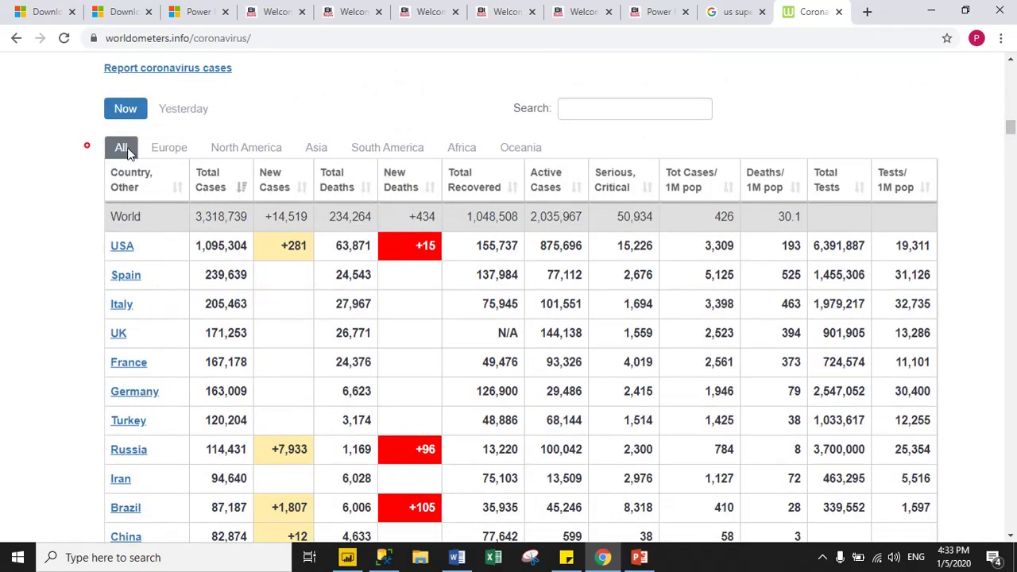
Compare the table's yesterday and today figures, select the page address, and return to Power BI
{"action": "left_click_drag", "start_coordinate": [87, 146], "coordinate": [949, 404]}
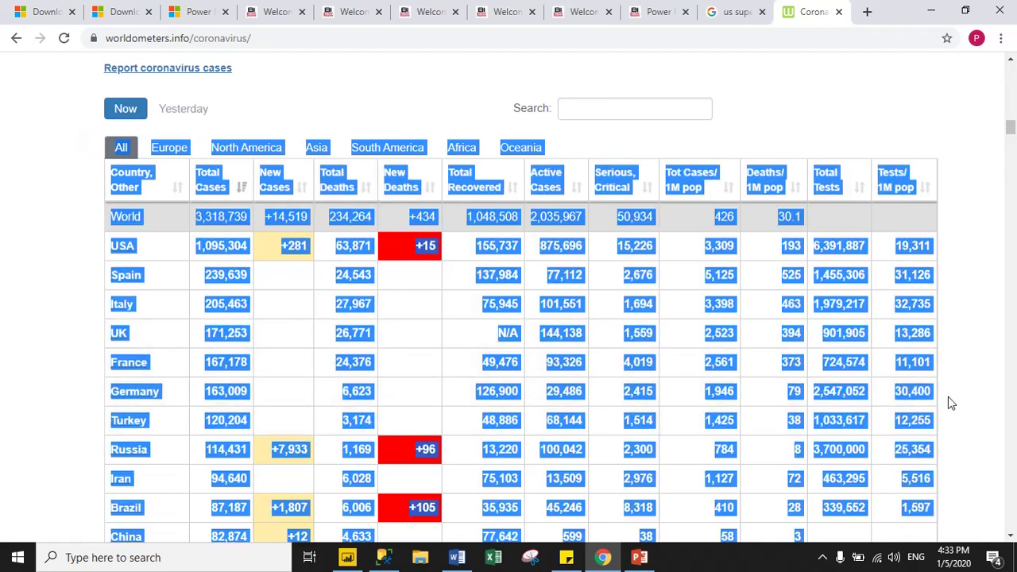
{"action": "left_click", "coordinate": [991, 400]}
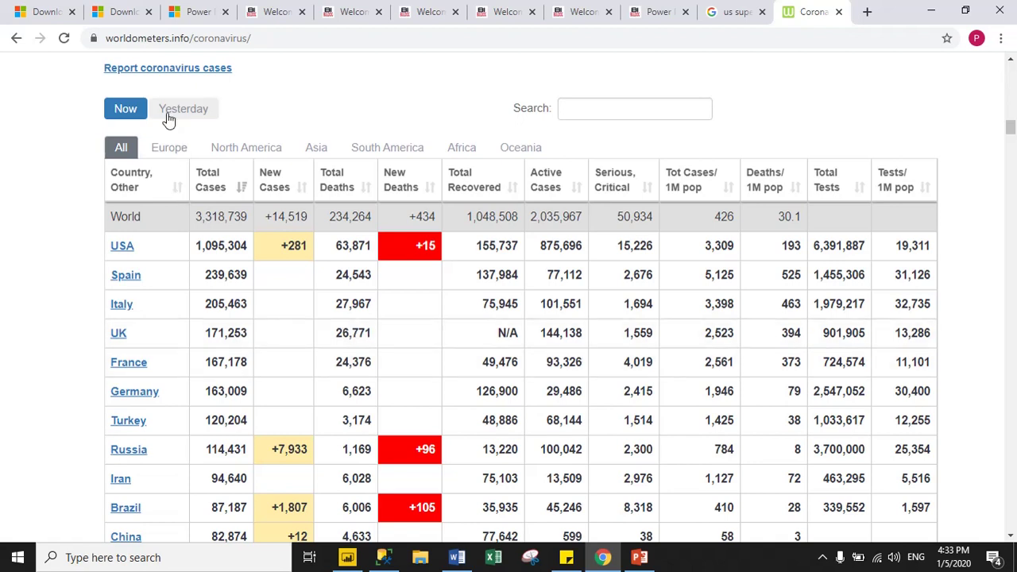
{"action": "left_click", "coordinate": [195, 115]}
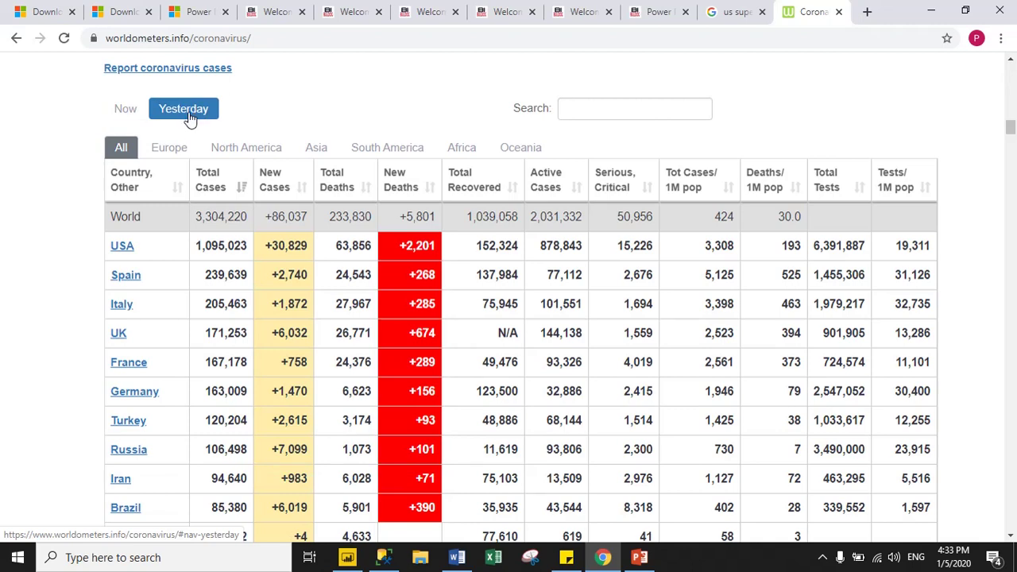
{"action": "left_click", "coordinate": [132, 110]}
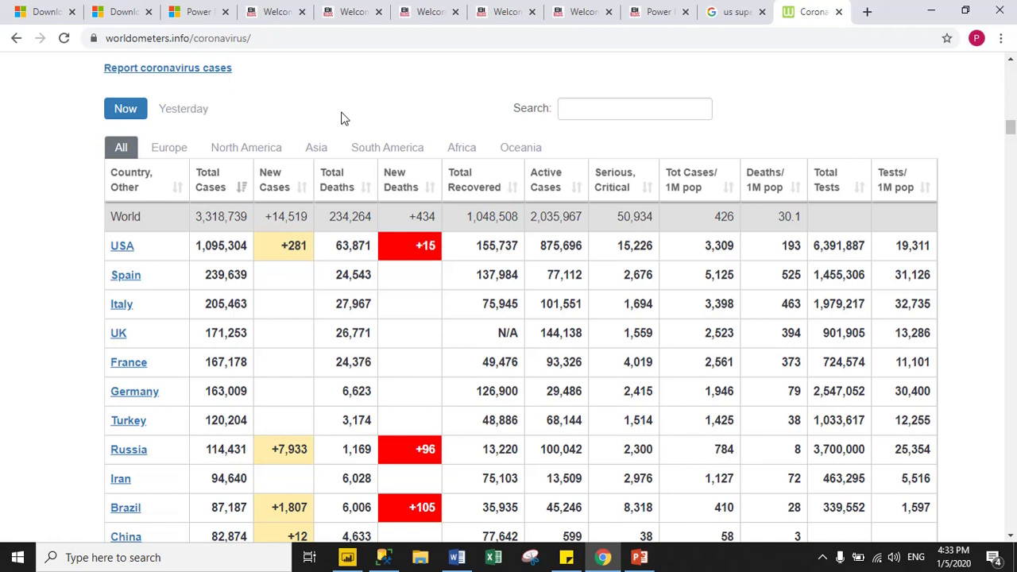
{"action": "left_click", "coordinate": [270, 39]}
{"action": "key", "text": "ctrl+c"}
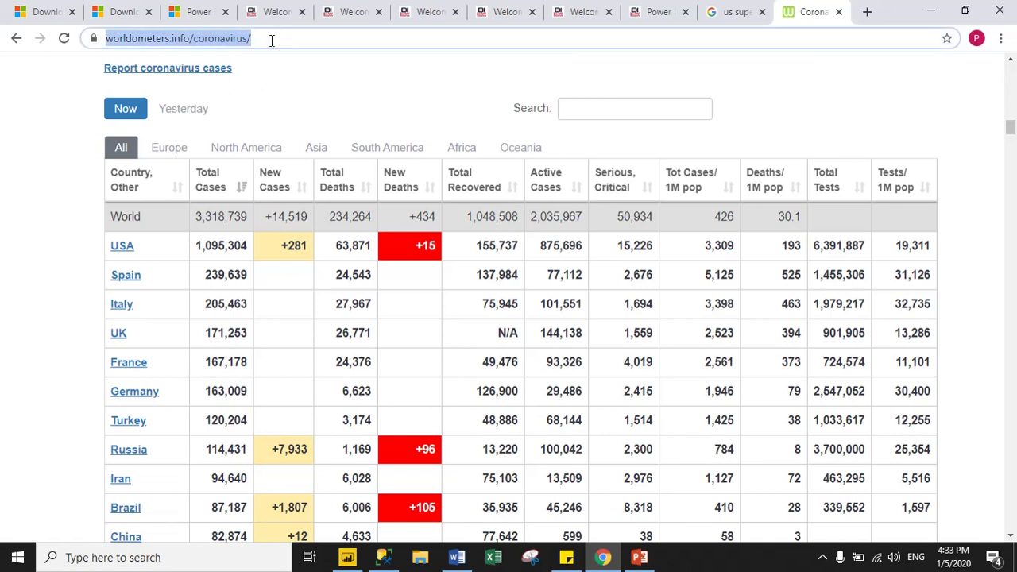
{"action": "left_click", "coordinate": [348, 557]}
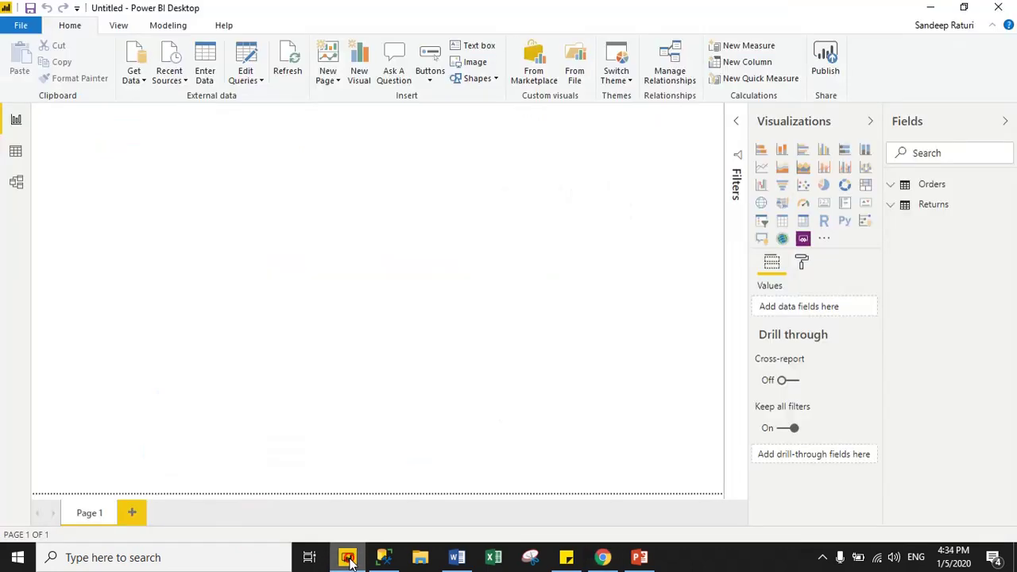
{"action": "left_click", "coordinate": [342, 292]}
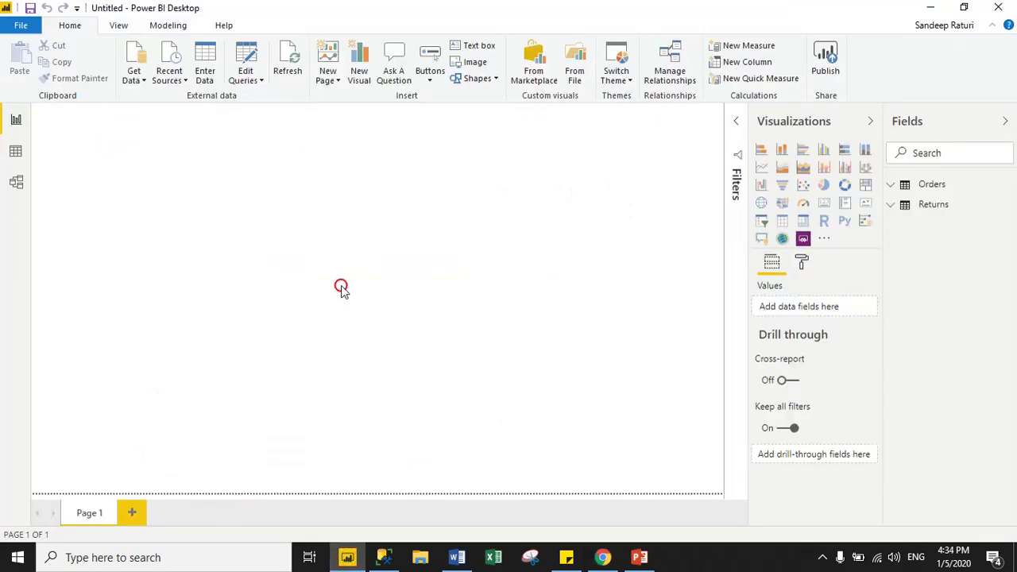
{"action": "left_click", "coordinate": [137, 83]}
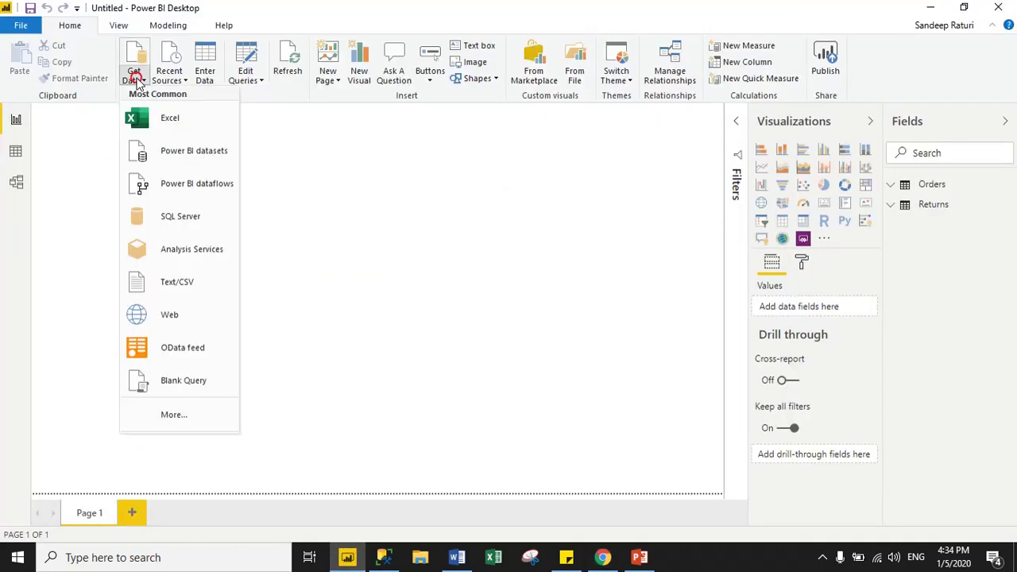
{"action": "left_click", "coordinate": [170, 318]}
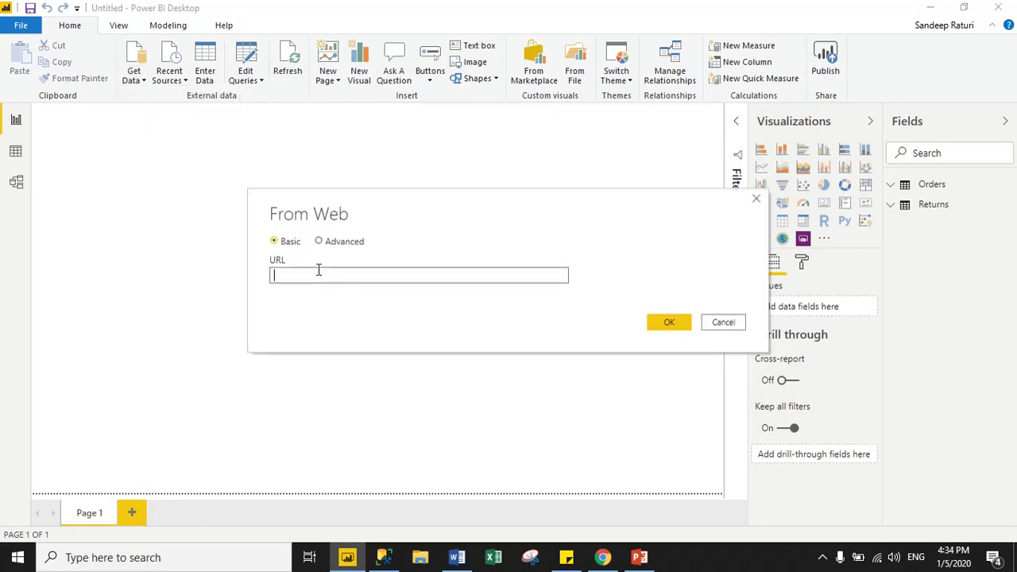
{"action": "left_click", "coordinate": [318, 270]}
{"action": "key", "text": "ctrl+v"}
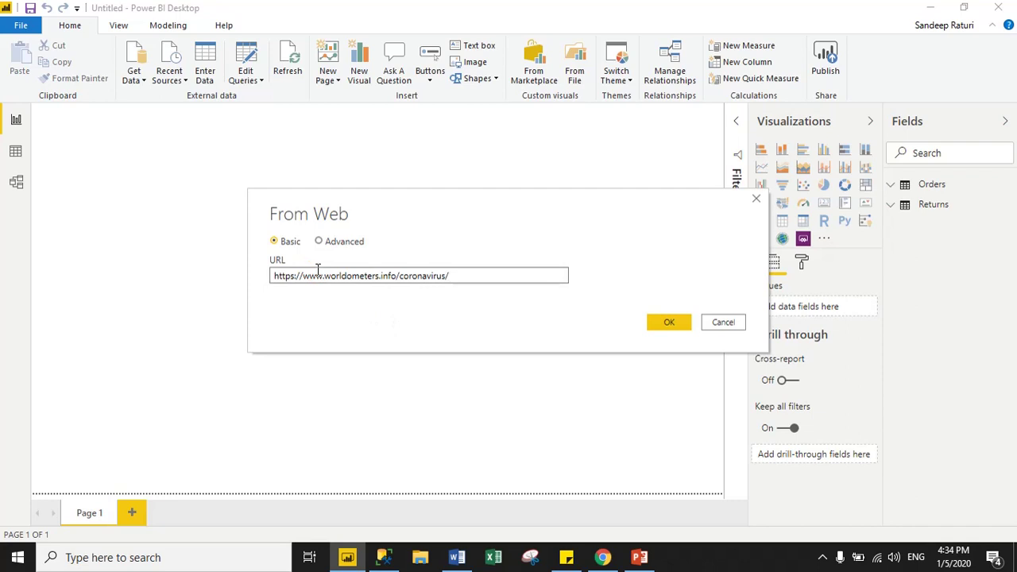
{"action": "left_click", "coordinate": [674, 321]}
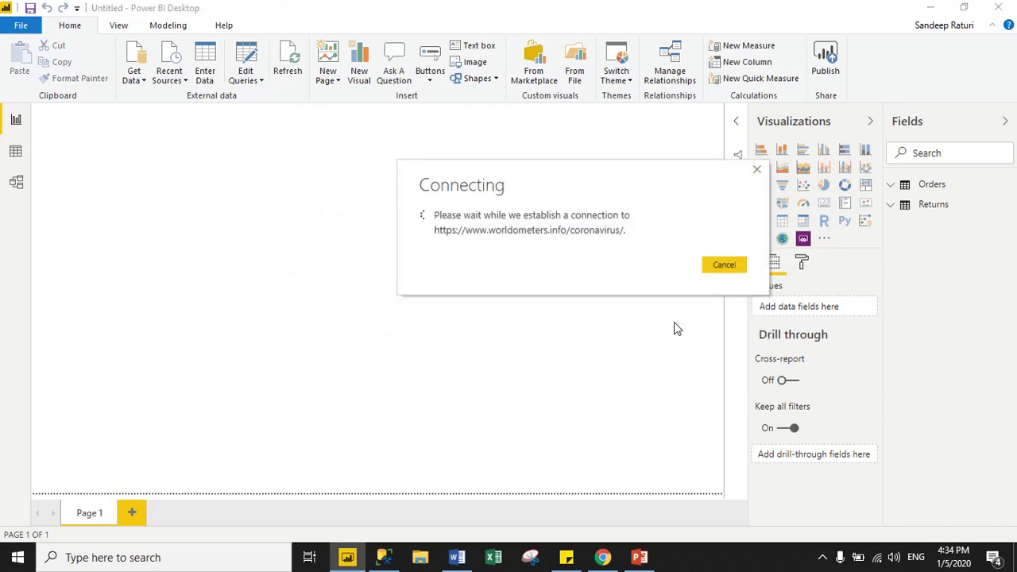
Move the Connecting dialog aside until the Navigator lists Document, Table 0 and Table 1
{"action": "left_click", "coordinate": [631, 212]}
{"action": "left_click_drag", "start_coordinate": [563, 183], "coordinate": [419, 158]}
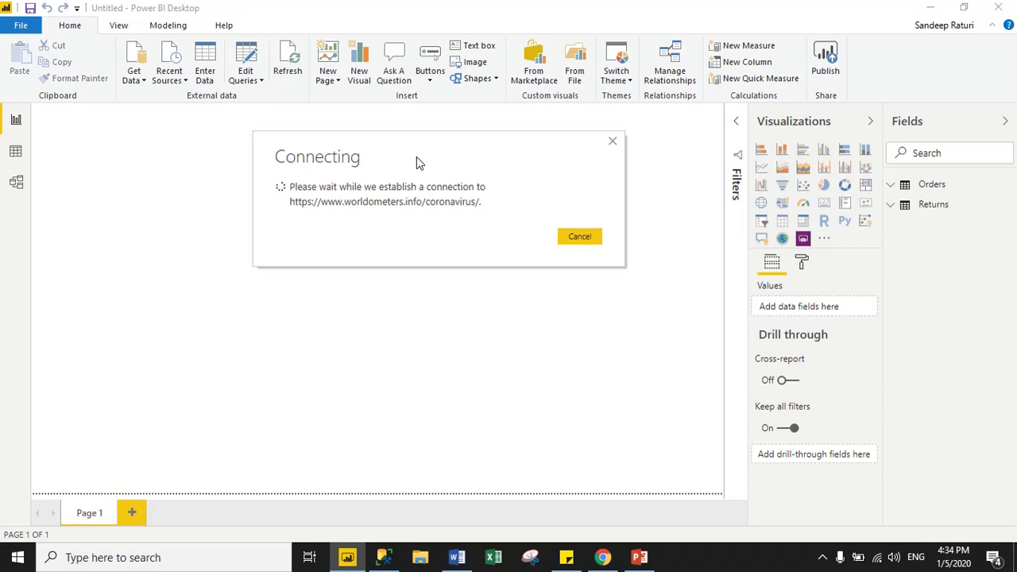
{"action": "left_click_drag", "start_coordinate": [417, 155], "coordinate": [385, 181]}
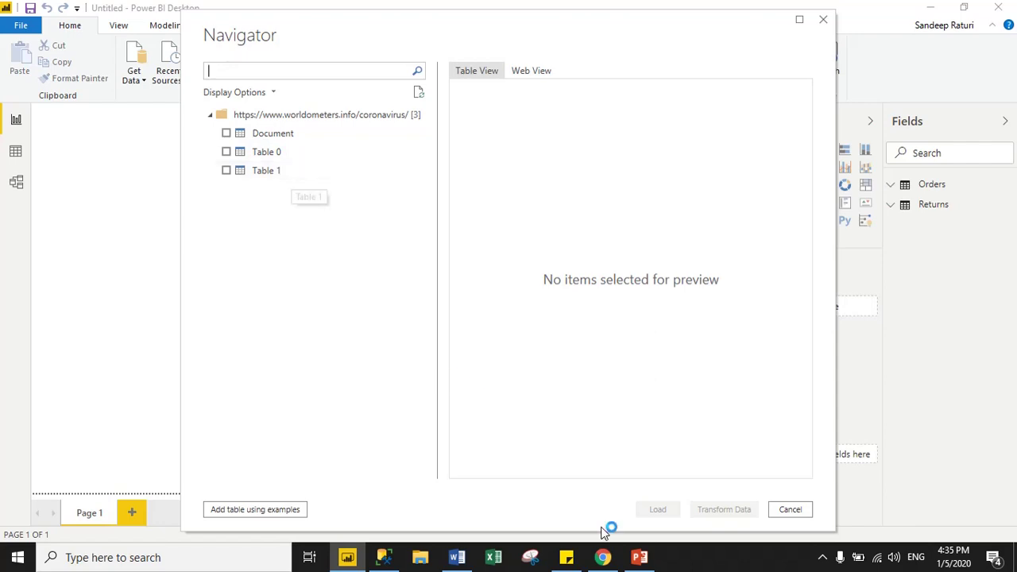
Preview Table 0 and Table 1 in the Navigator, leaving only Table 1 ticked
{"action": "left_click", "coordinate": [602, 556]}
{"action": "left_click", "coordinate": [273, 37]}
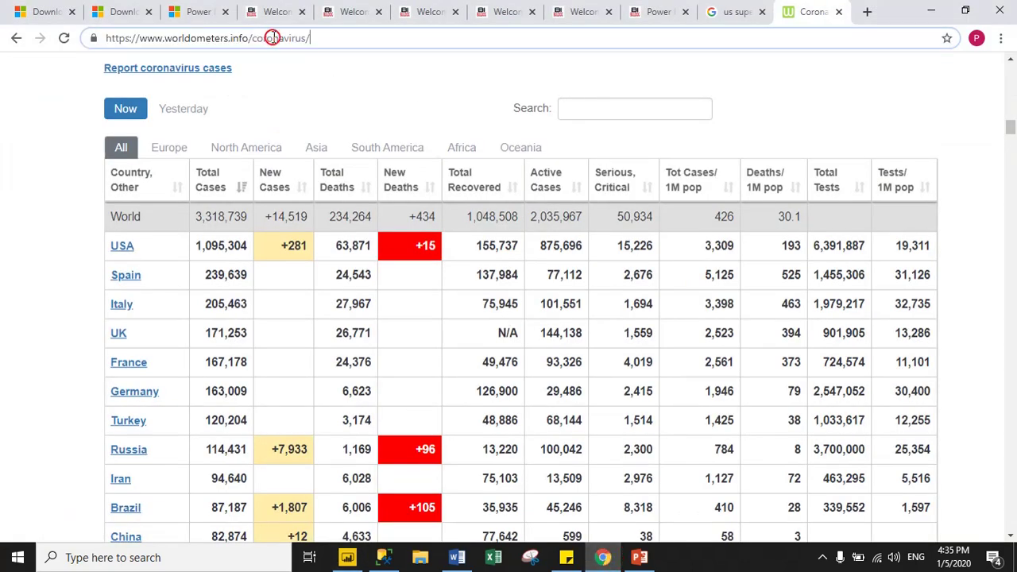
{"action": "left_click", "coordinate": [935, 12]}
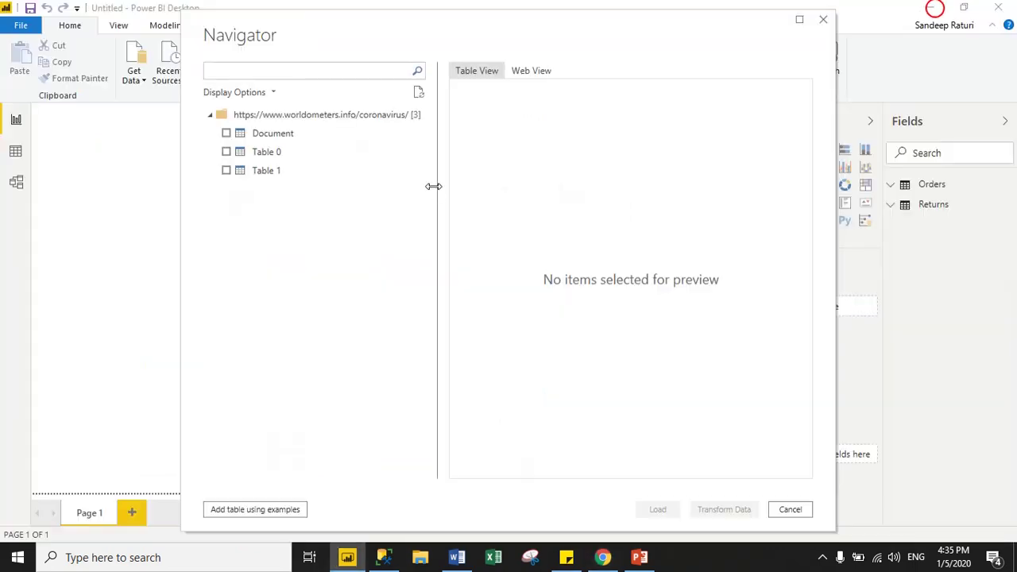
{"action": "left_click", "coordinate": [226, 152]}
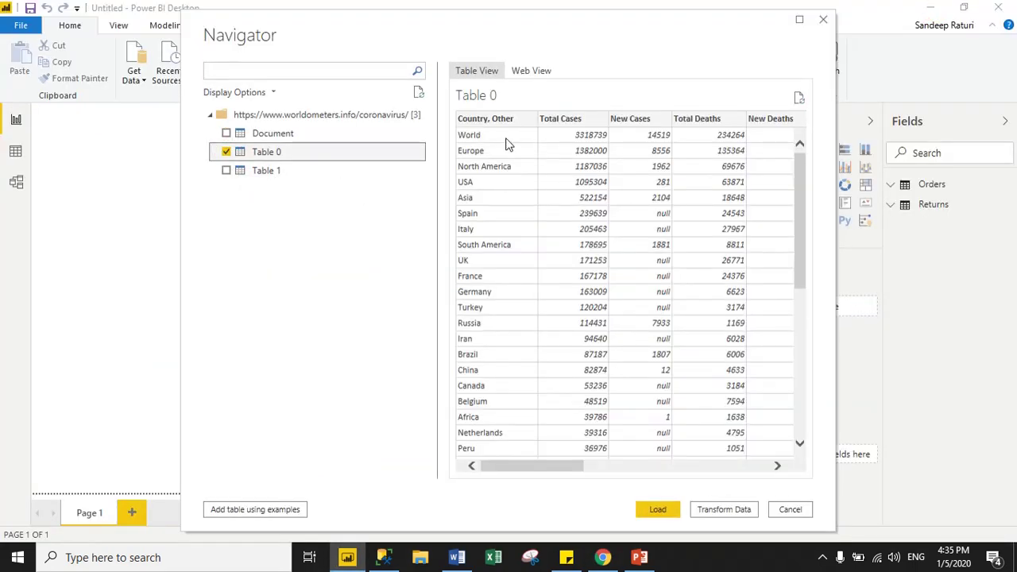
{"action": "left_click_drag", "start_coordinate": [437, 129], "coordinate": [352, 137]}
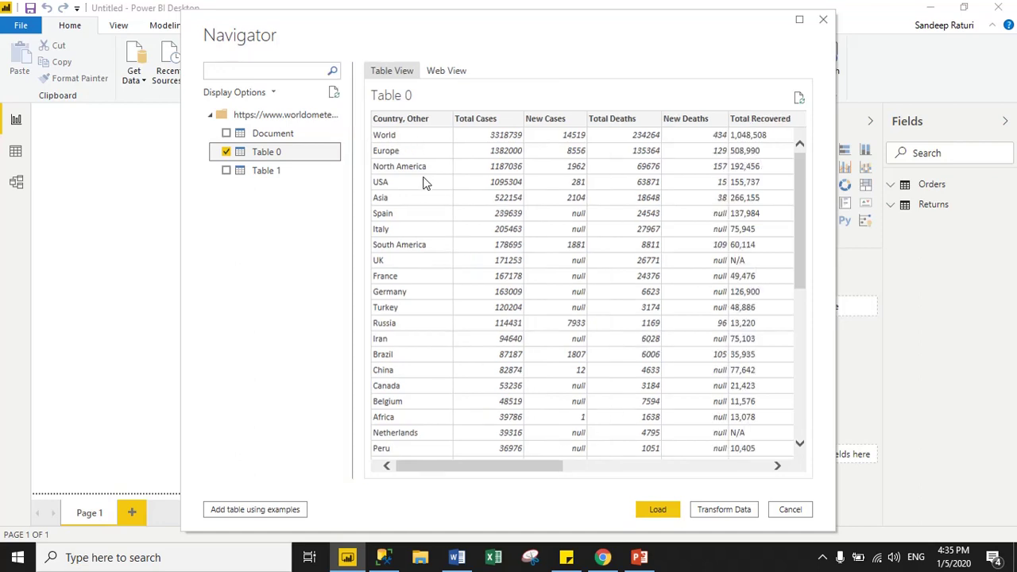
{"action": "left_click", "coordinate": [226, 171]}
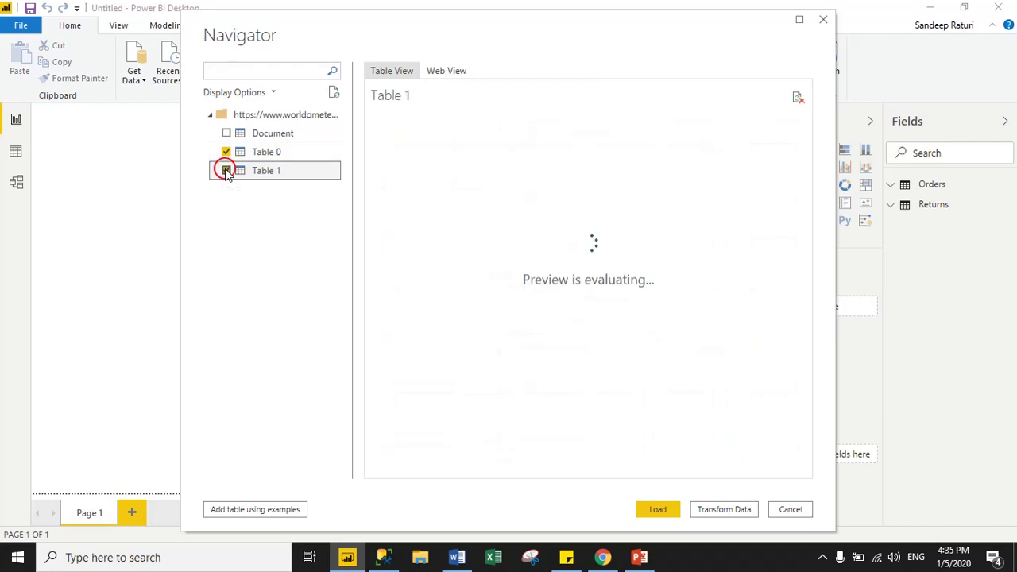
{"action": "left_click", "coordinate": [227, 153]}
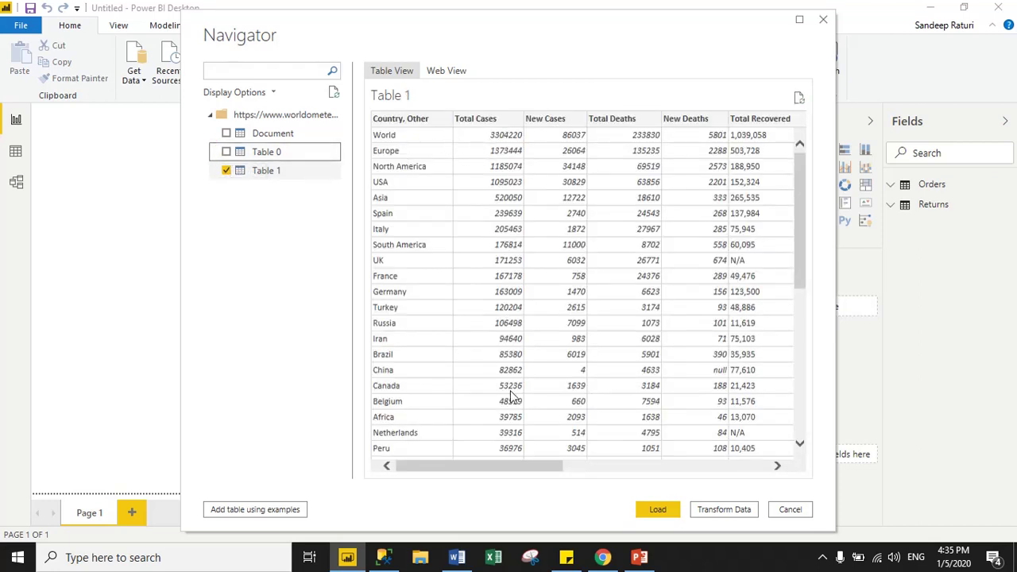
Compare the previews with the Worldometers page's World Total Cases and yesterday's figures
{"action": "left_click", "coordinate": [604, 559]}
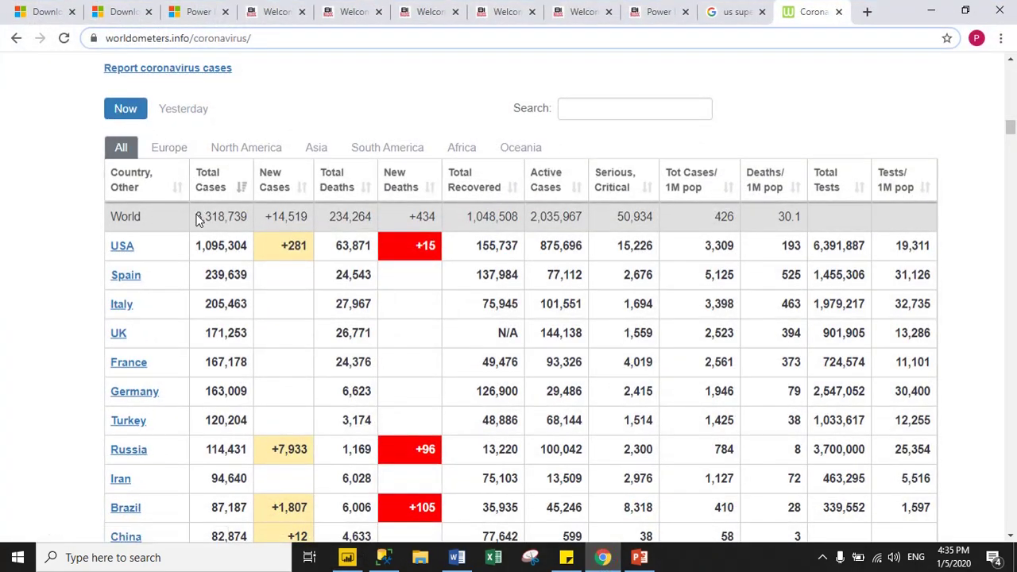
{"action": "left_click_drag", "start_coordinate": [195, 215], "coordinate": [242, 217]}
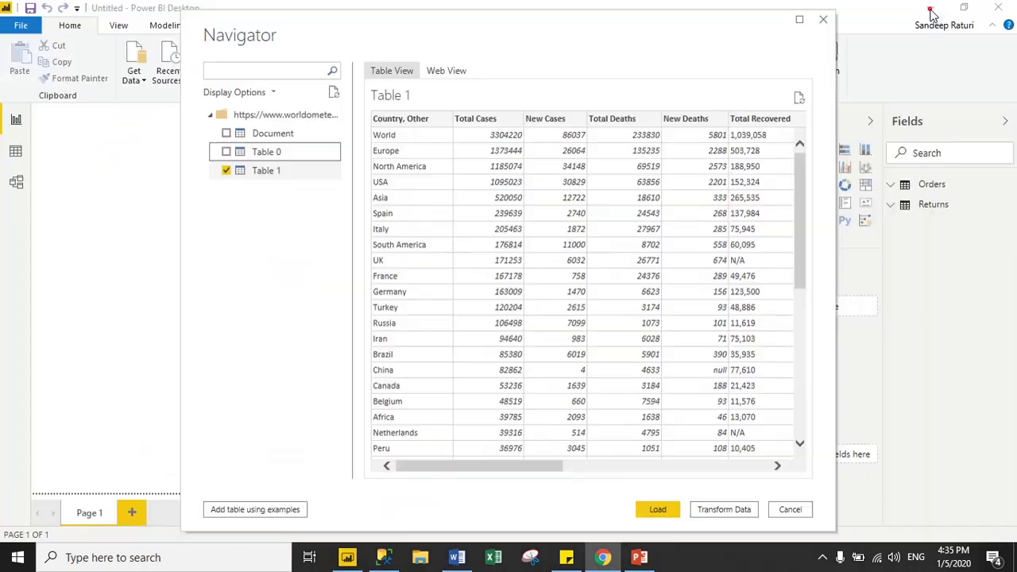
{"action": "left_click", "coordinate": [931, 11]}
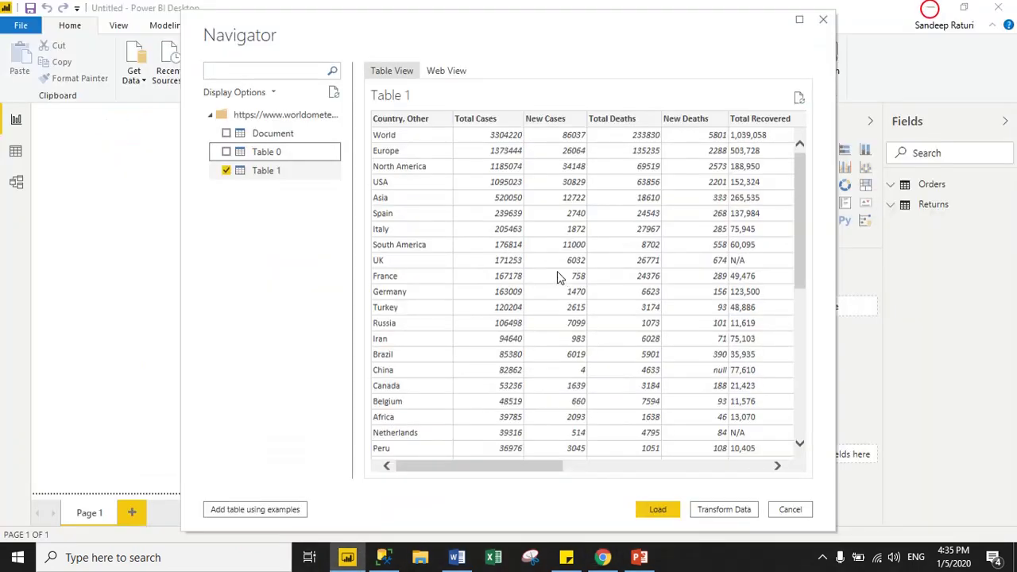
{"action": "left_click", "coordinate": [226, 152]}
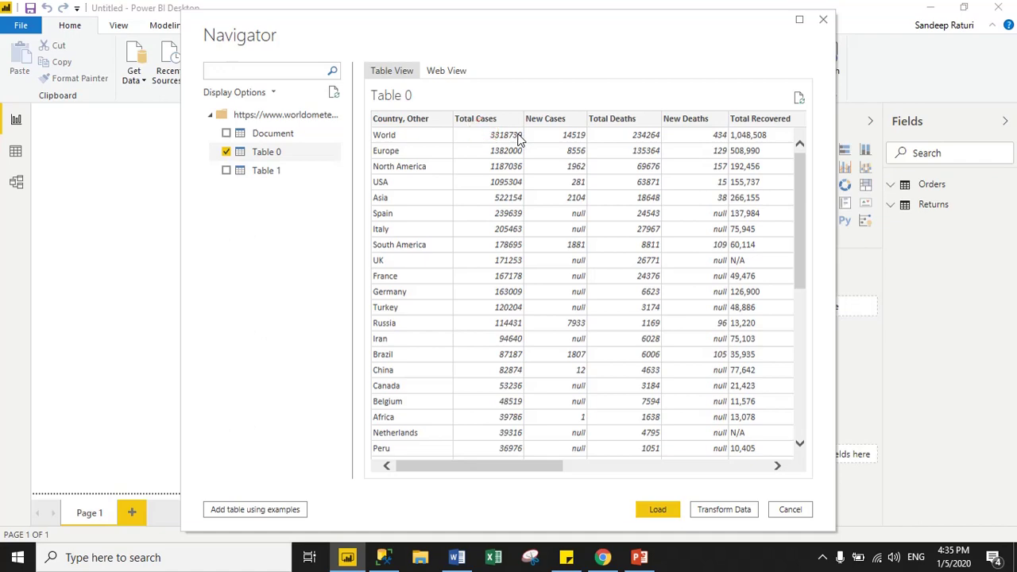
{"action": "left_click", "coordinate": [602, 557]}
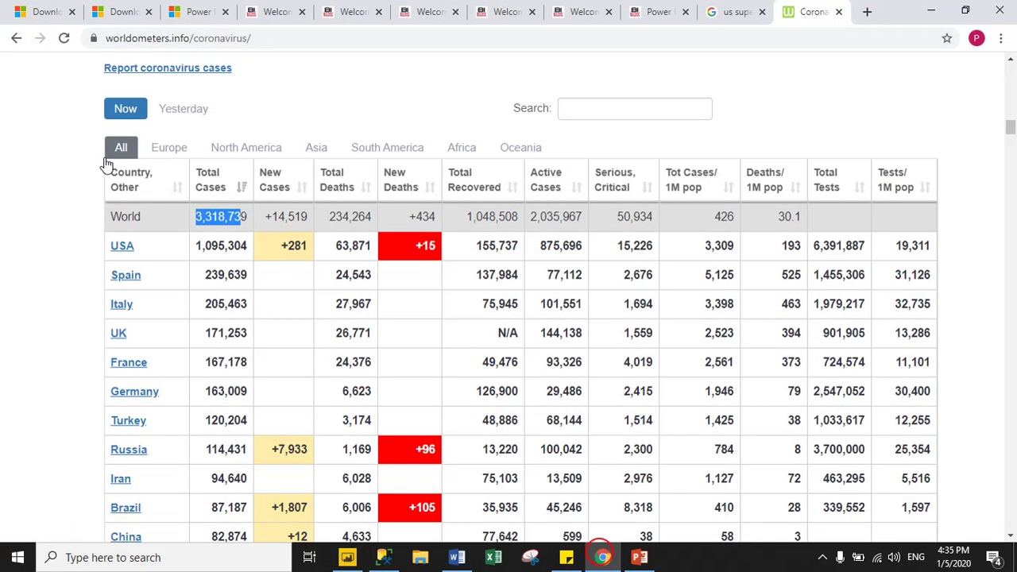
{"action": "left_click", "coordinate": [120, 111]}
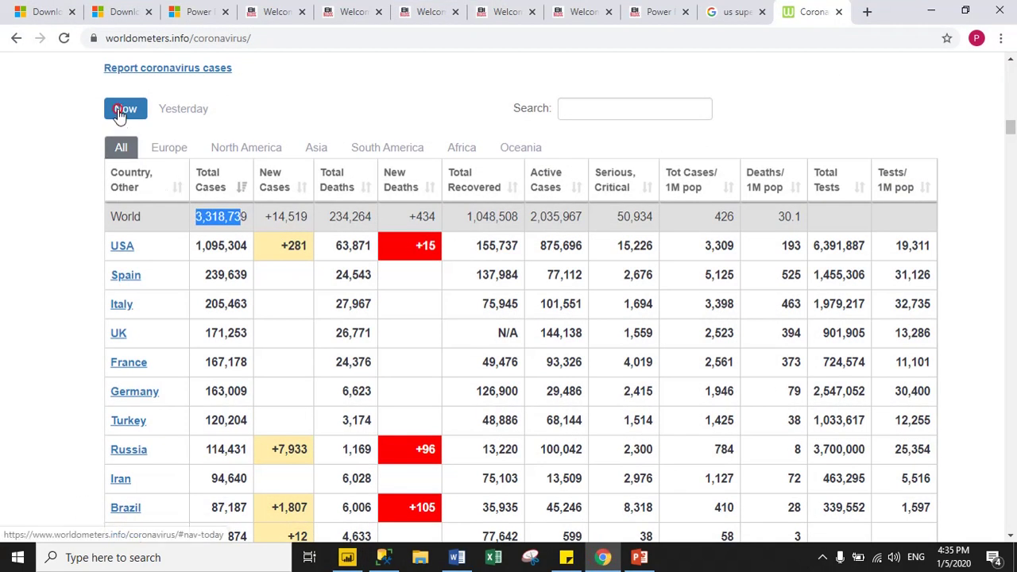
{"action": "left_click", "coordinate": [194, 108]}
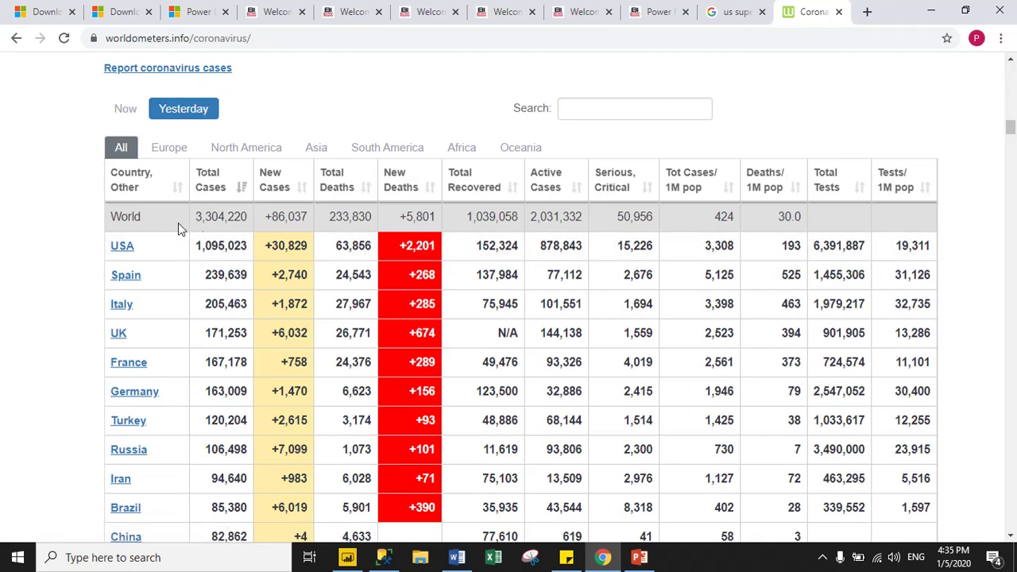
Recheck Table 1's preview, then leave only Table 0 ticked for import
{"action": "left_click", "coordinate": [928, 11]}
{"action": "left_click", "coordinate": [227, 152]}
{"action": "left_click", "coordinate": [227, 151]}
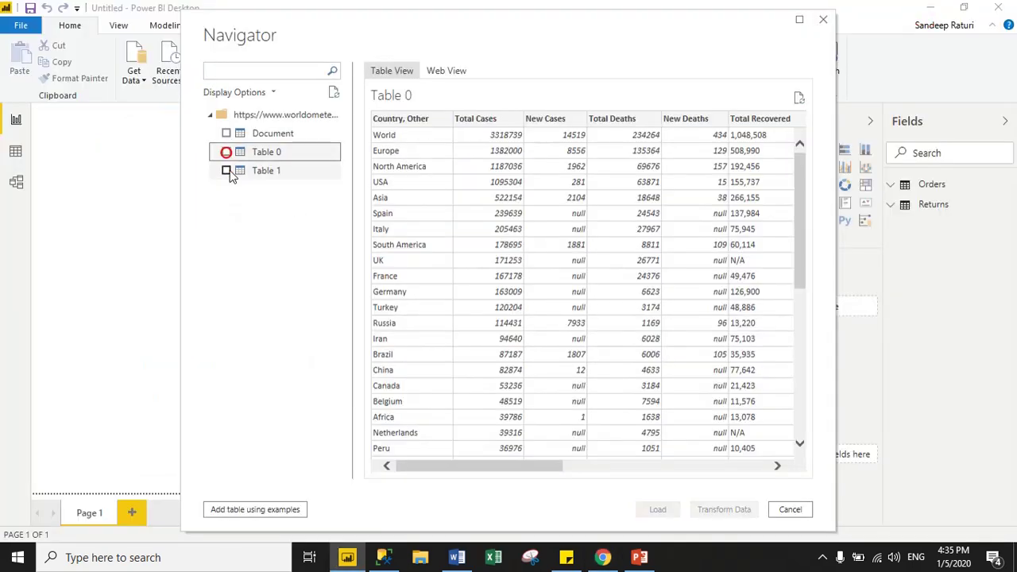
{"action": "left_click", "coordinate": [226, 170]}
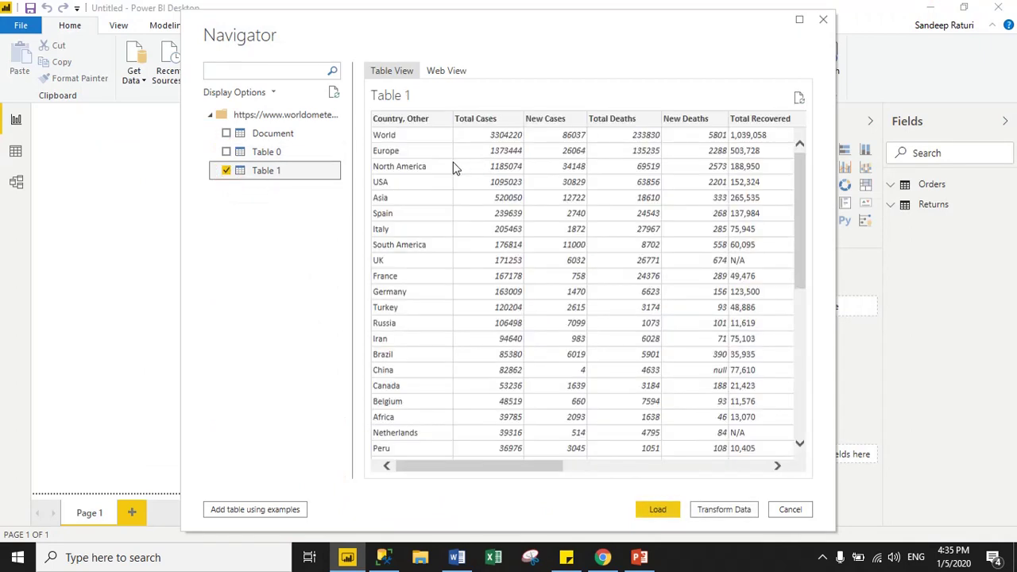
{"action": "left_click", "coordinate": [487, 132]}
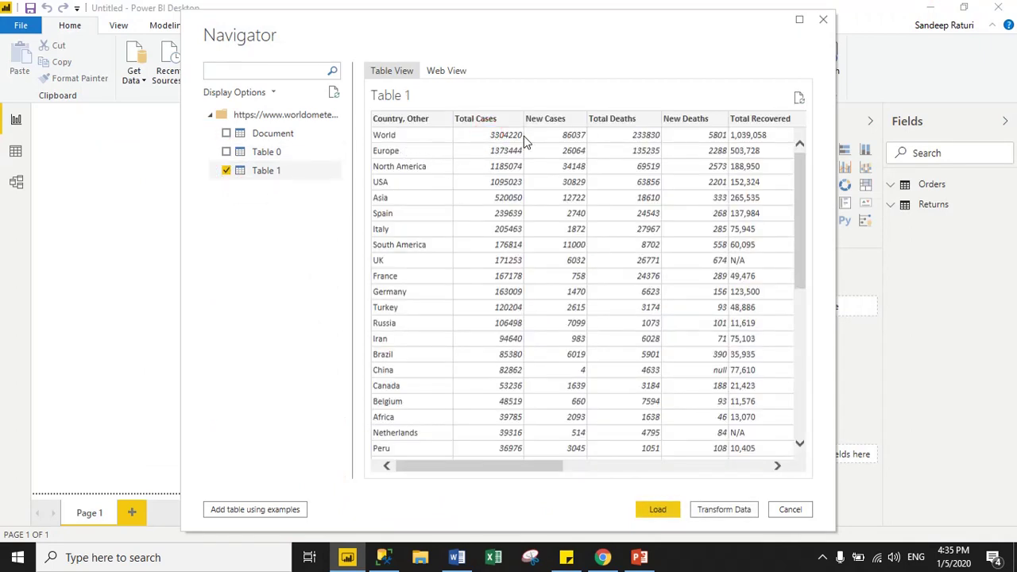
{"action": "left_click", "coordinate": [226, 170]}
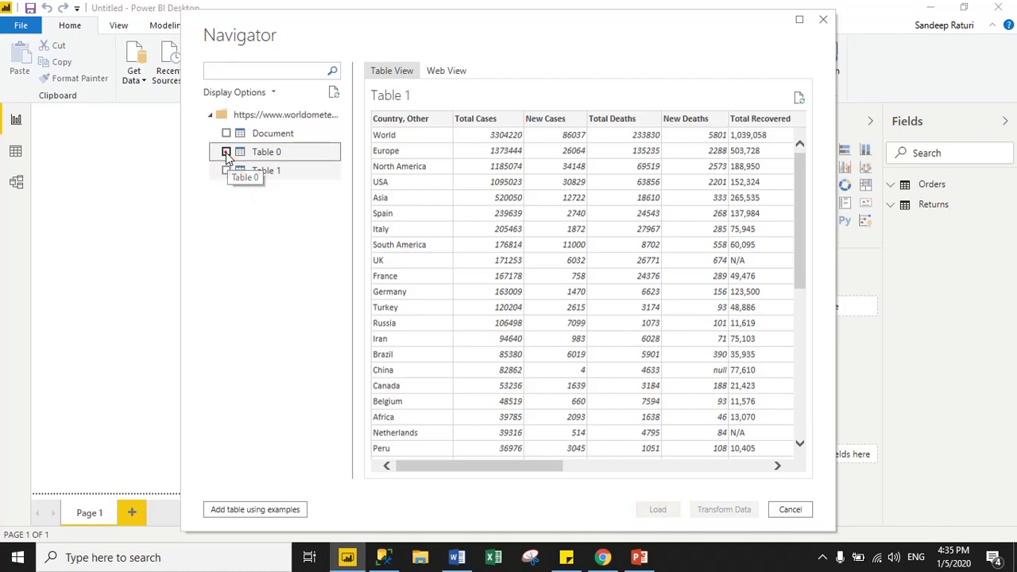
{"action": "left_click", "coordinate": [227, 152]}
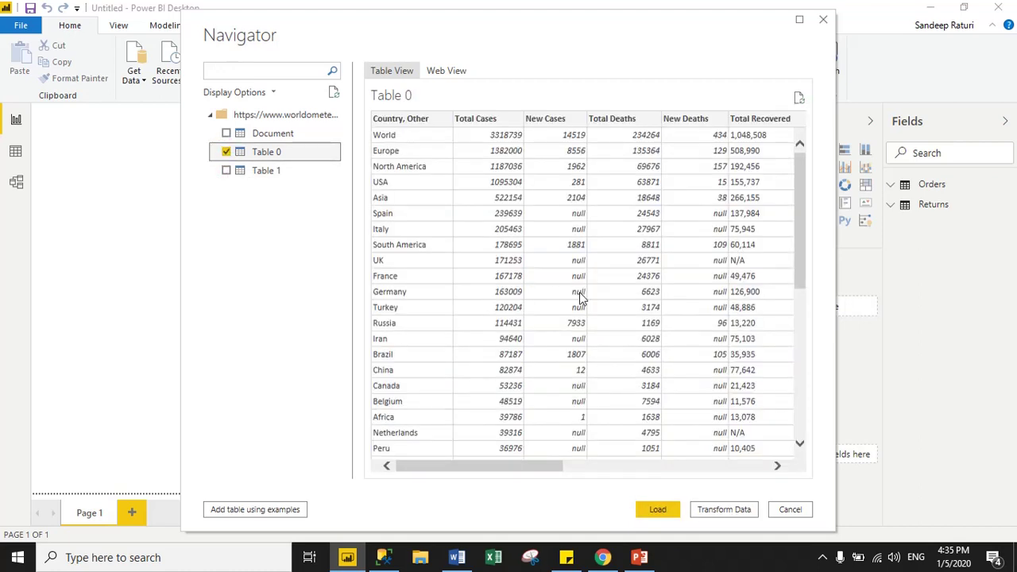
Load Table 0 and switch to PowerPoint's slide 7, Import Query Mode
{"action": "left_click", "coordinate": [657, 510]}
{"action": "key", "text": "alt+Tab"}
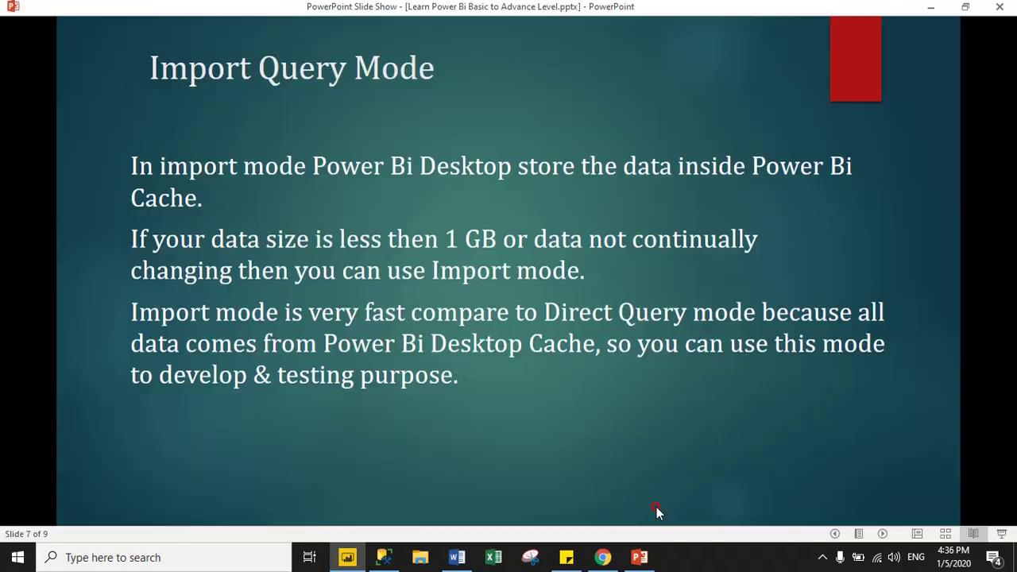
{"action": "key", "text": "alt+Tab"}
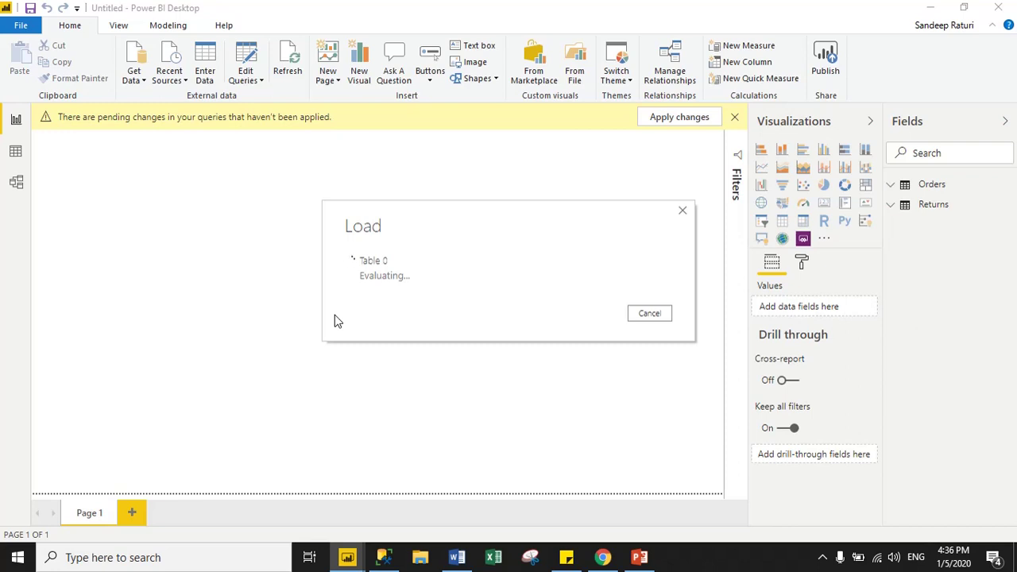
Move the loading window aside, then switch to Data view showing Orders' rows
{"action": "left_click_drag", "start_coordinate": [423, 231], "coordinate": [366, 181]}
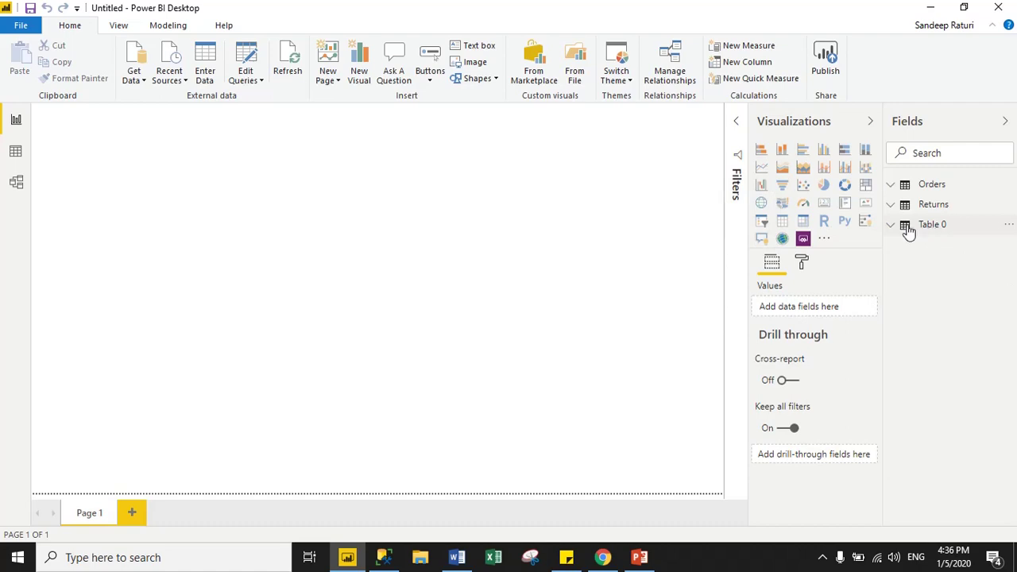
{"action": "left_click", "coordinate": [16, 153]}
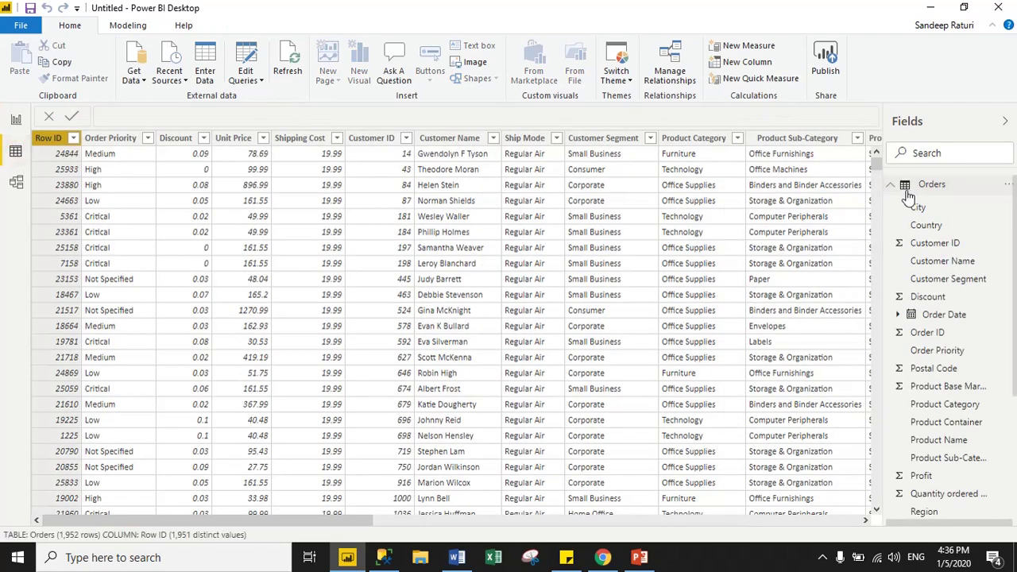
Collapse Orders and view the Returns and Table 0 rows in Data view
{"action": "left_click", "coordinate": [891, 186]}
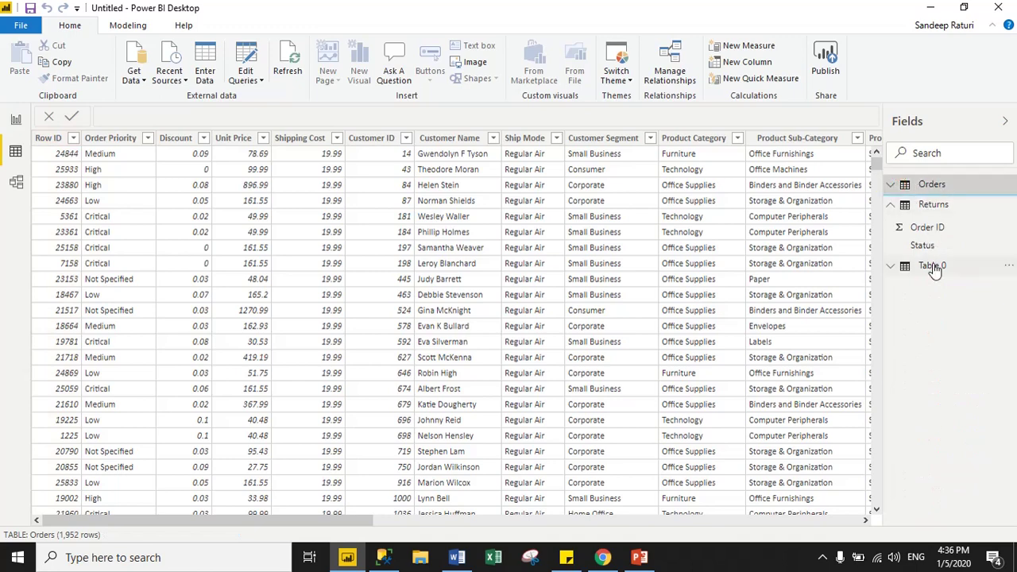
{"action": "left_click", "coordinate": [932, 205]}
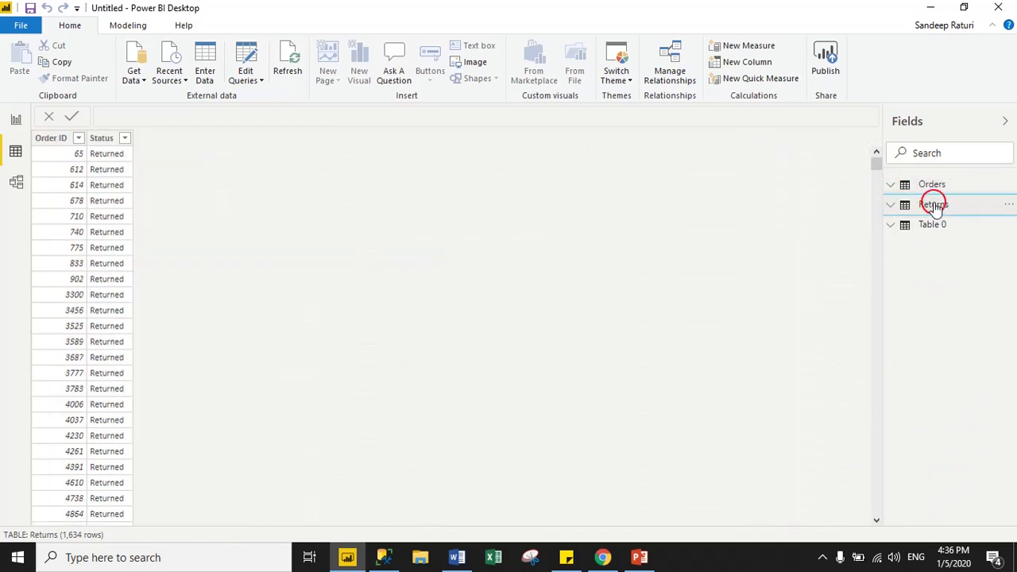
{"action": "left_click", "coordinate": [928, 228]}
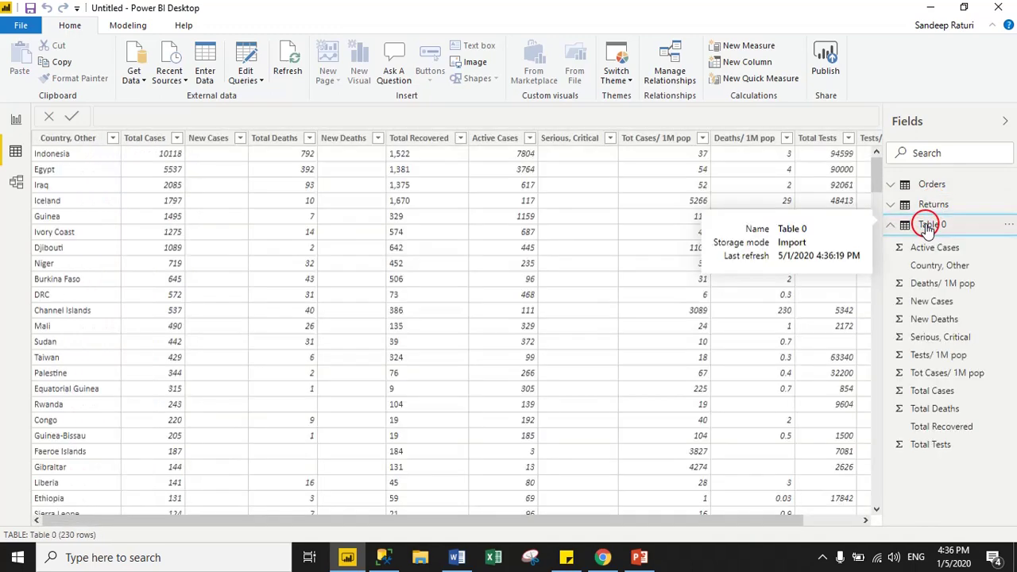
{"action": "left_click", "coordinate": [471, 519]}
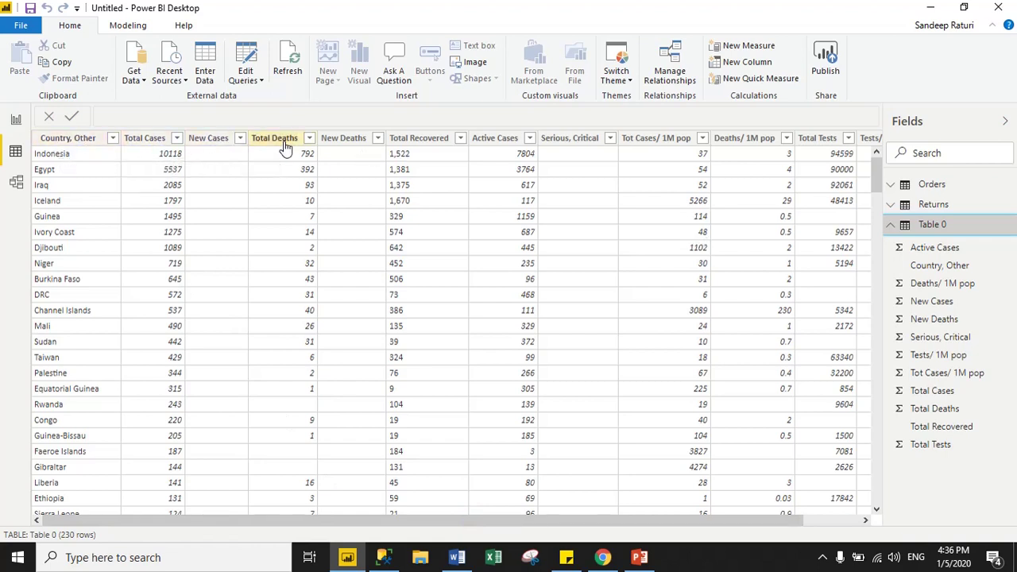
Compare Table 0 with the Worldometers page, then return to the blank Page 1 report
{"action": "left_click", "coordinate": [604, 558]}
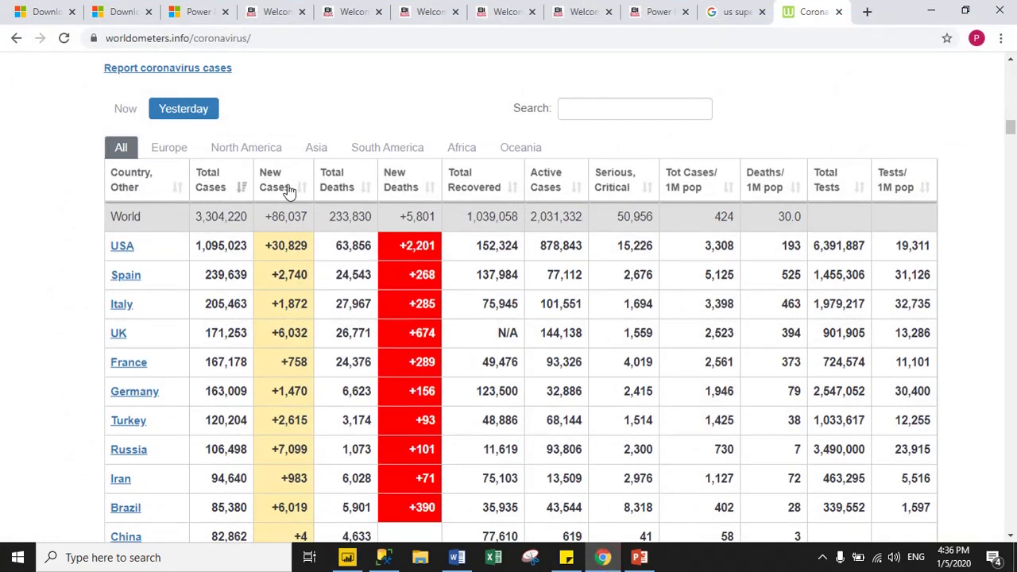
{"action": "left_click", "coordinate": [932, 11]}
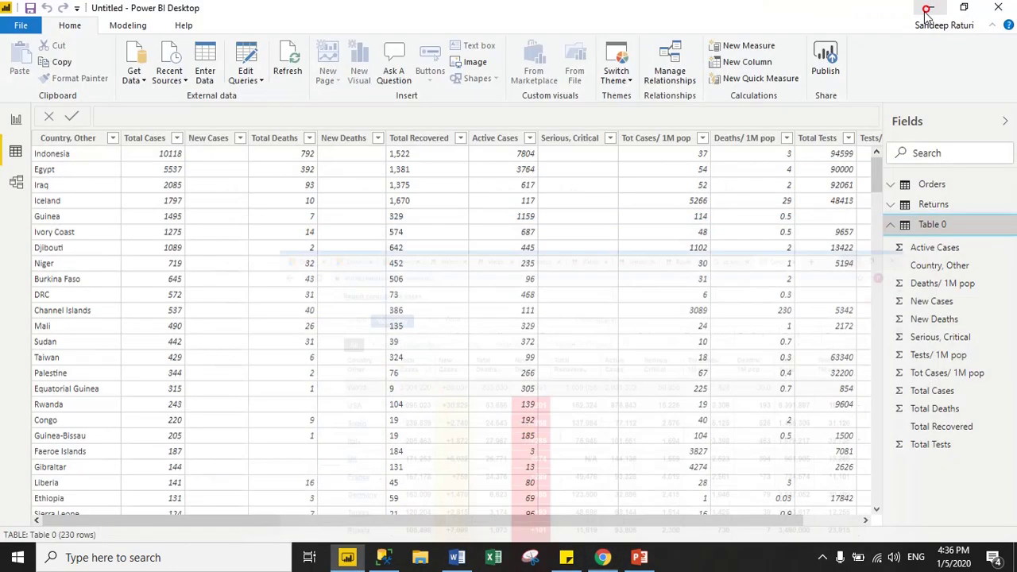
{"action": "left_click_drag", "start_coordinate": [601, 523], "coordinate": [400, 533]}
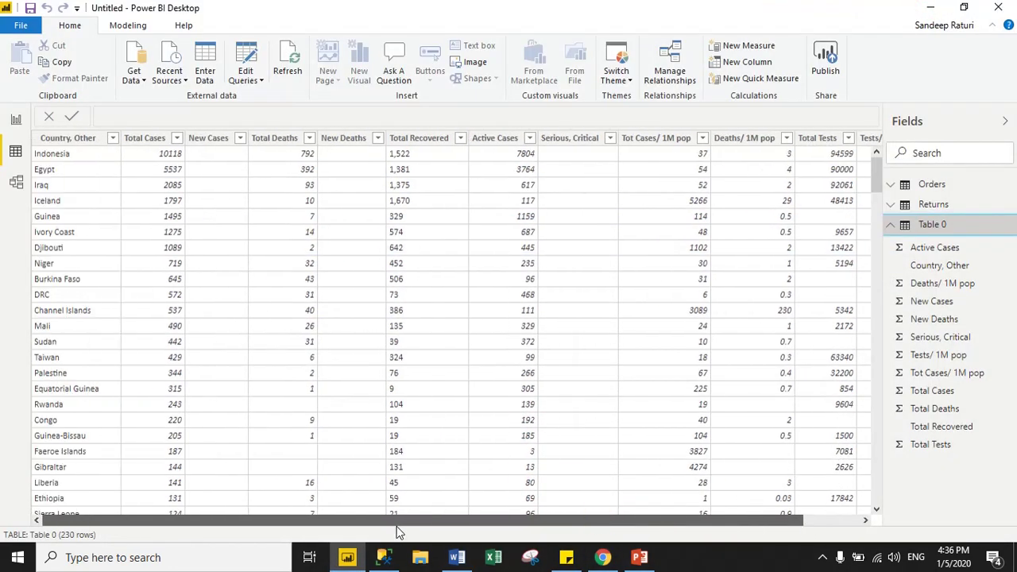
{"action": "left_click", "coordinate": [21, 126]}
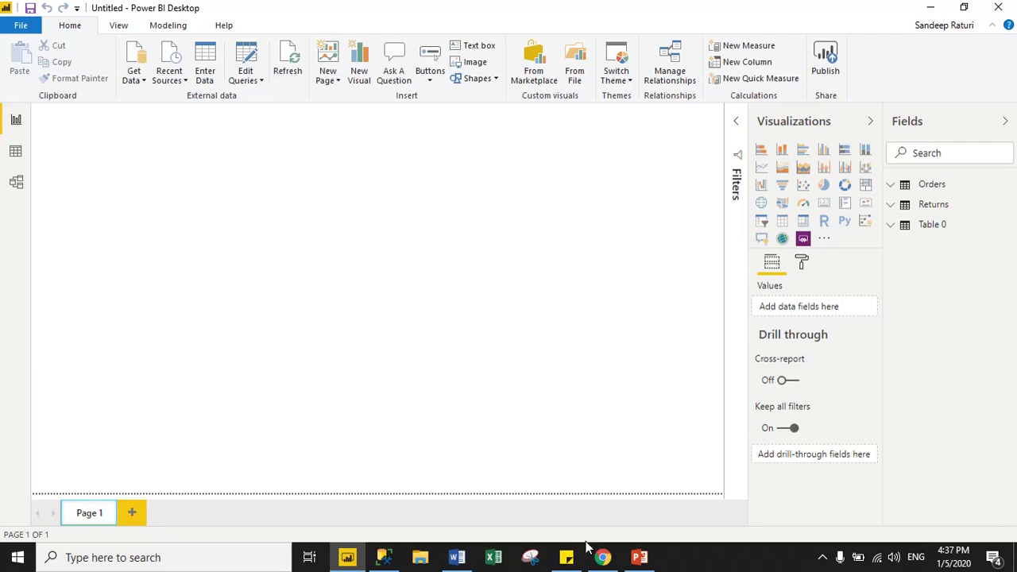
Open trackcorona.live in a new Chrome tab
{"action": "left_click", "coordinate": [602, 559]}
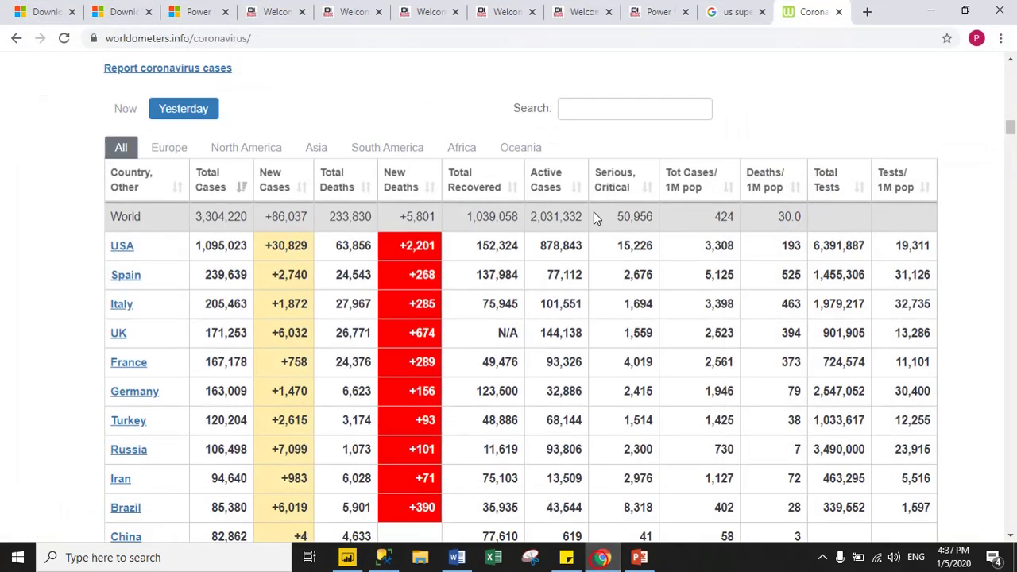
{"action": "left_click", "coordinate": [866, 12]}
{"action": "left_click", "coordinate": [344, 37]}
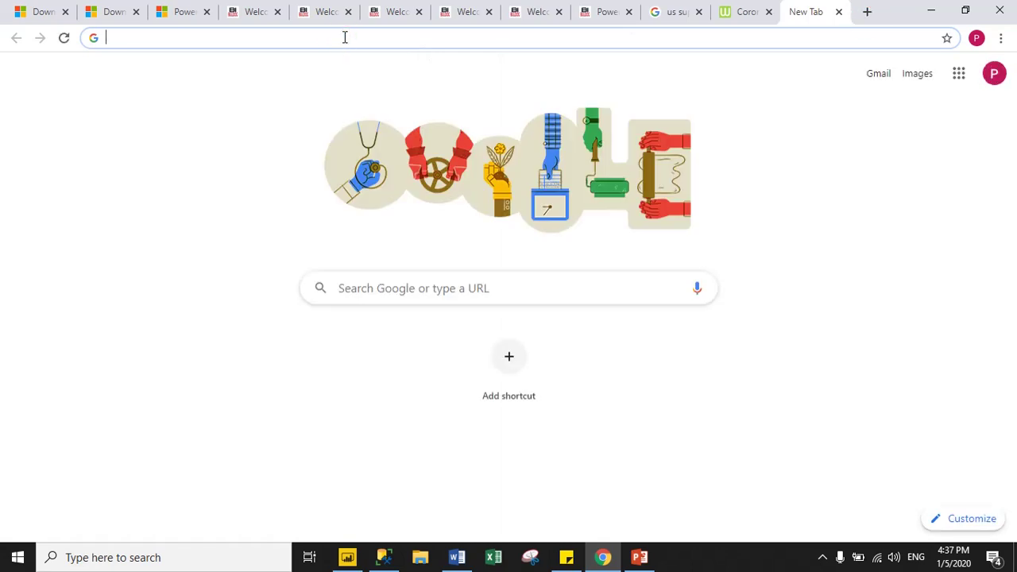
{"action": "type", "text": "trac"}
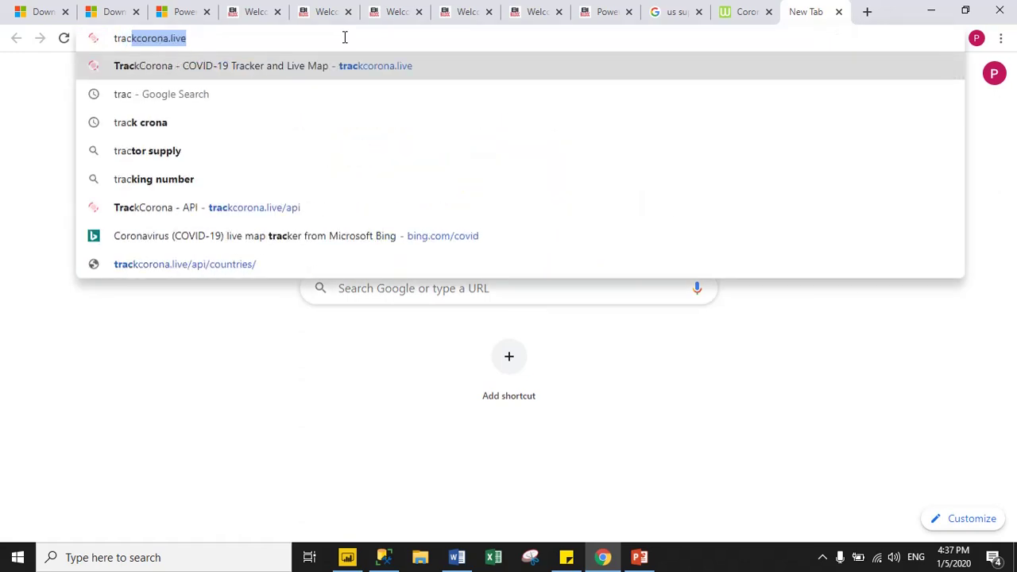
{"action": "key", "text": "Return"}
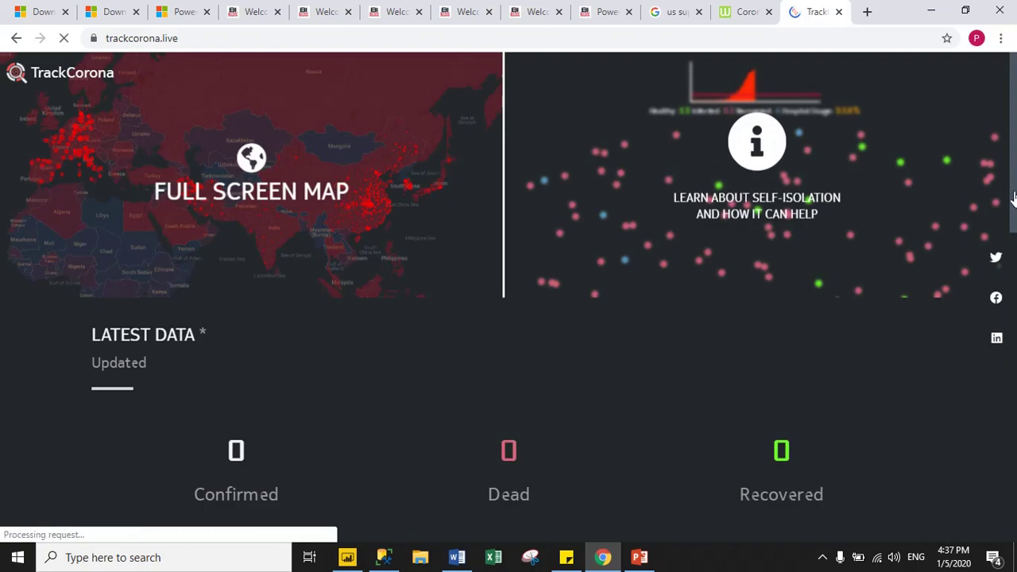
Go to Get the Data and open the GET api/countries/:code JSON output
{"action": "left_click_drag", "start_coordinate": [1011, 207], "coordinate": [1014, 524]}
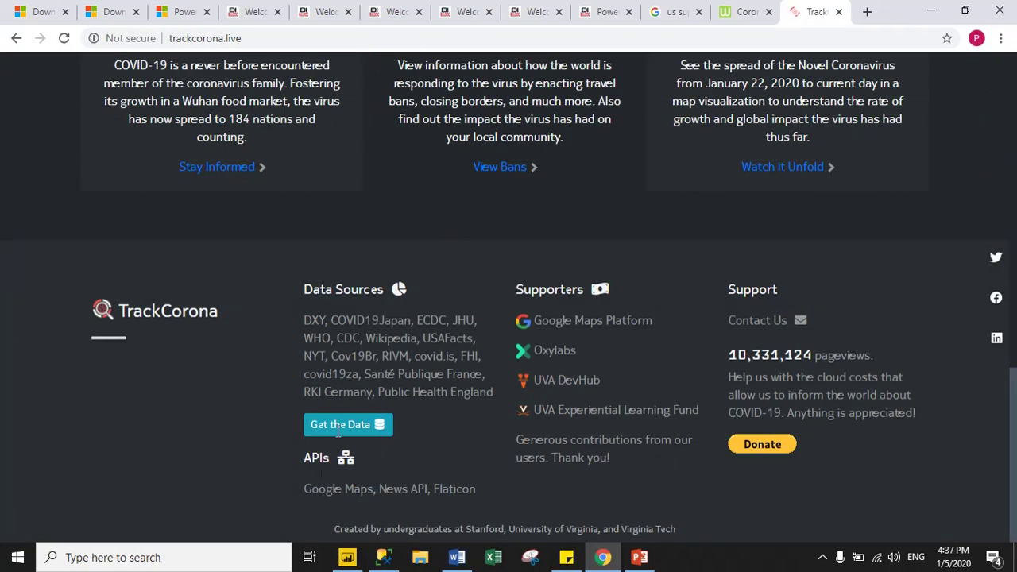
{"action": "left_click", "coordinate": [347, 426]}
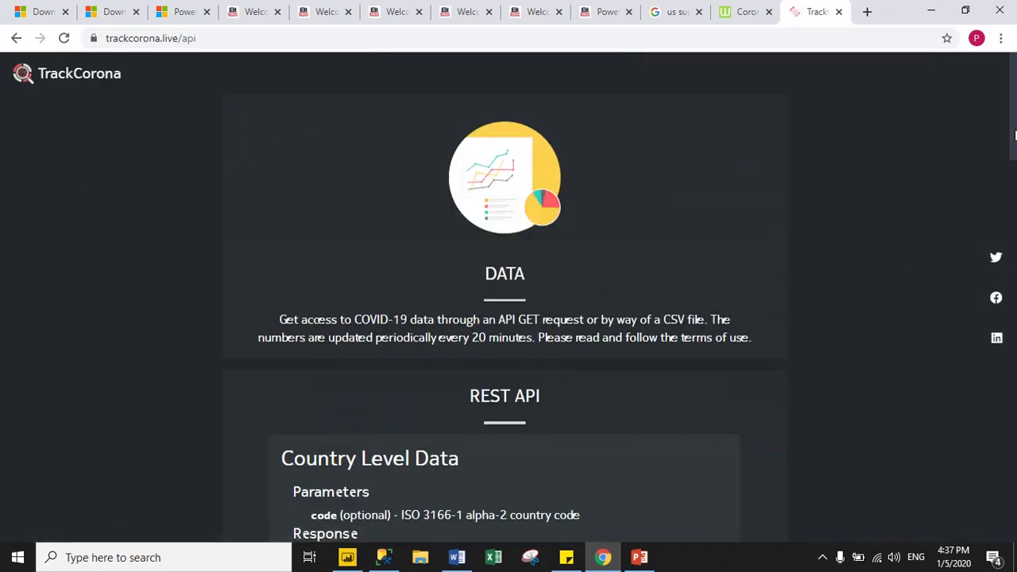
{"action": "left_click_drag", "start_coordinate": [1015, 135], "coordinate": [1015, 219]}
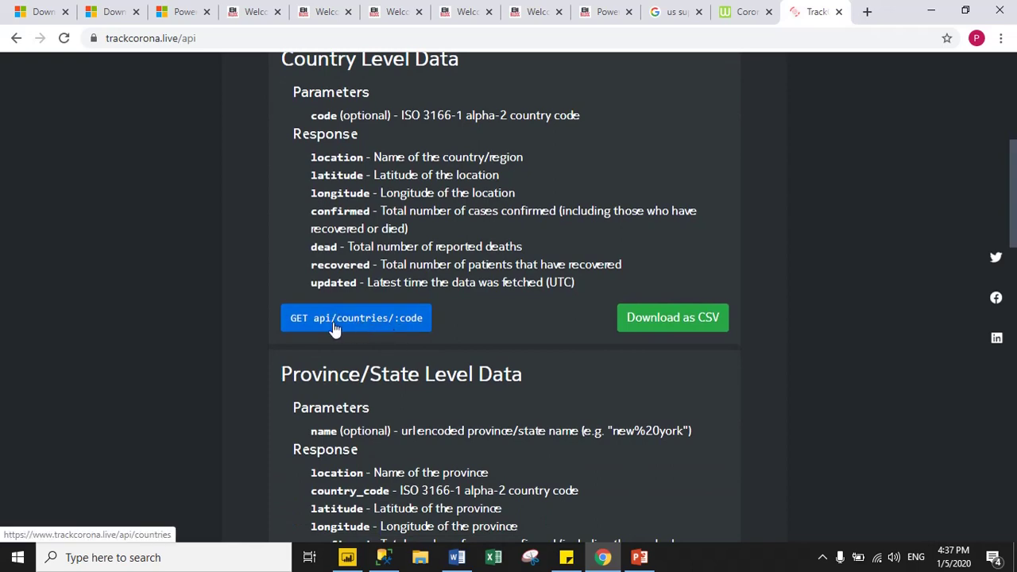
{"action": "left_click", "coordinate": [352, 327]}
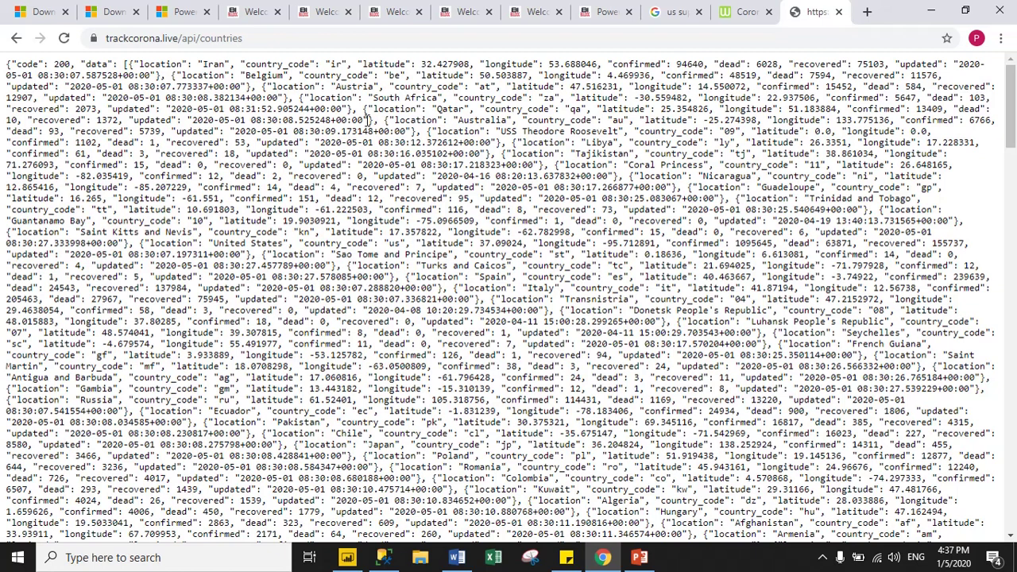
Select the countries API address and the page's JSON text
{"action": "left_click", "coordinate": [147, 109]}
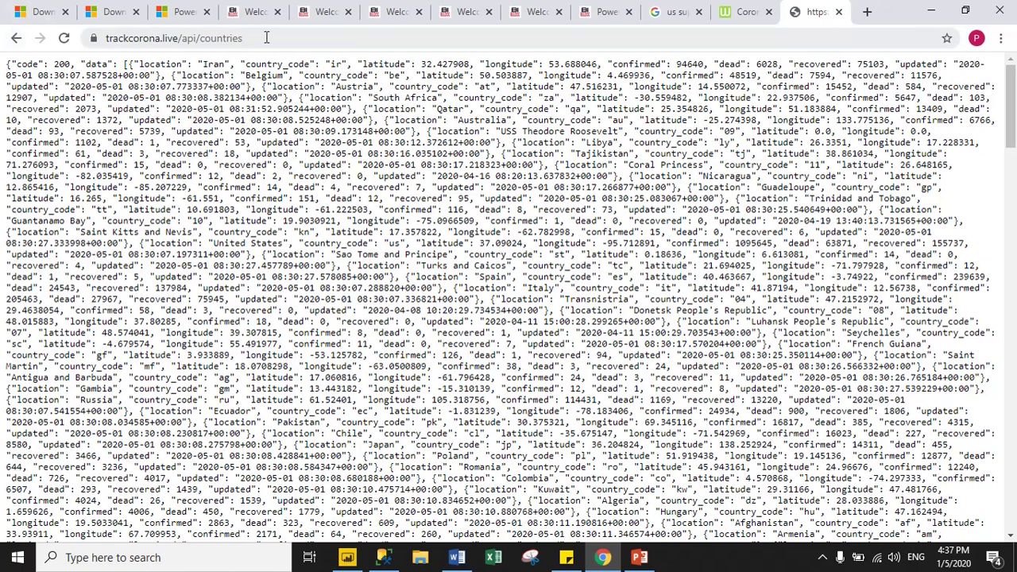
{"action": "left_click_drag", "start_coordinate": [267, 37], "coordinate": [105, 34]}
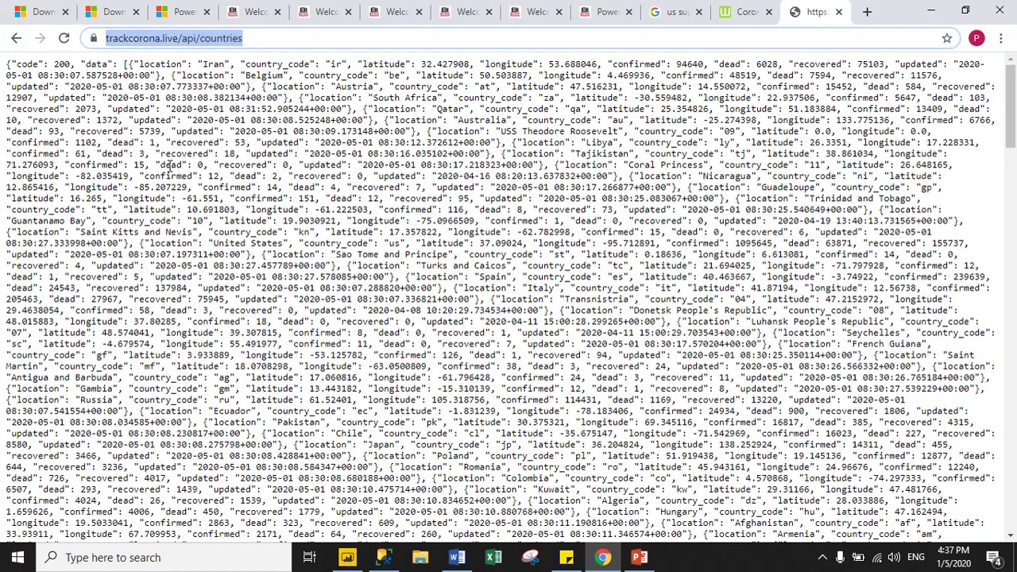
{"action": "left_click", "coordinate": [148, 139]}
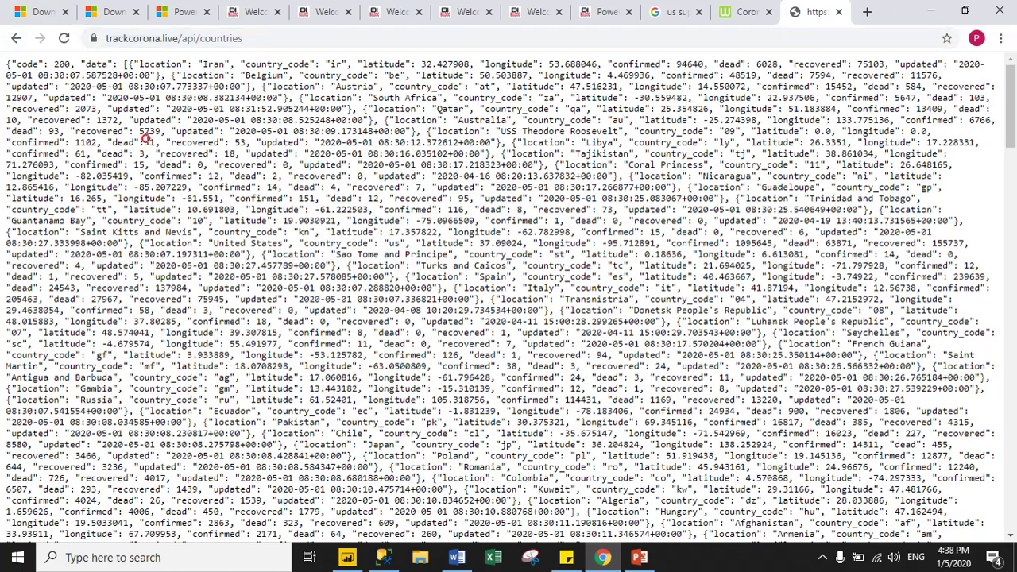
{"action": "key", "text": "ctrl+a"}
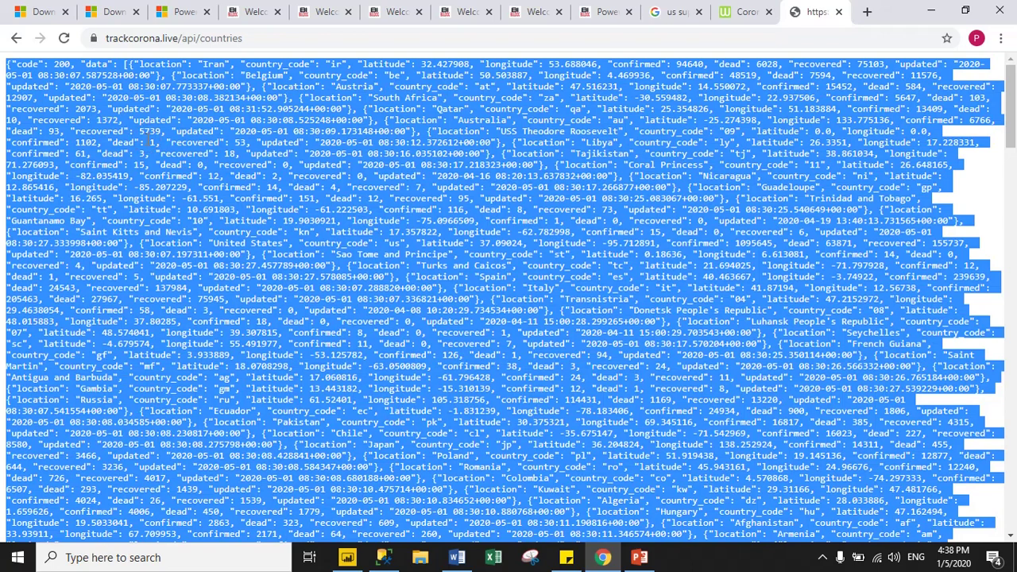
{"action": "right_click", "coordinate": [146, 139]}
{"action": "left_click", "coordinate": [96, 136]}
Save the JSON page to the Desktop as countries.json
{"action": "right_click", "coordinate": [94, 133]}
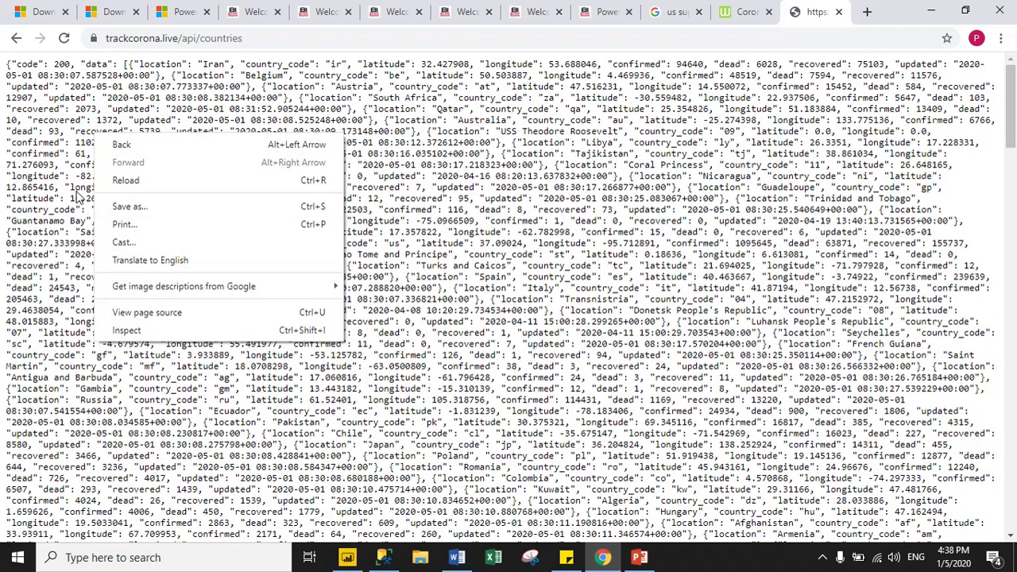
{"action": "left_click", "coordinate": [121, 206]}
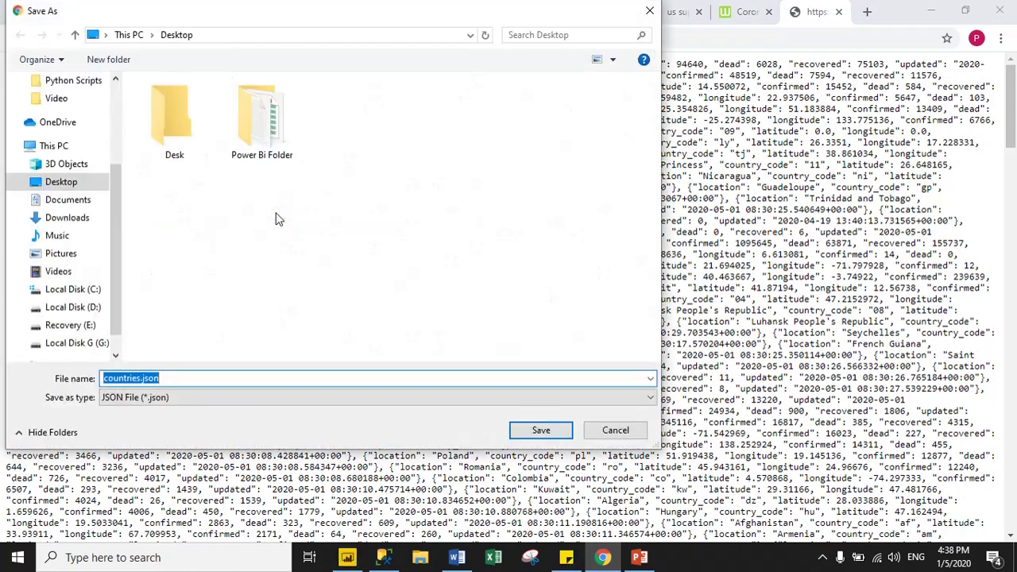
{"action": "left_click_drag", "start_coordinate": [114, 198], "coordinate": [117, 109]}
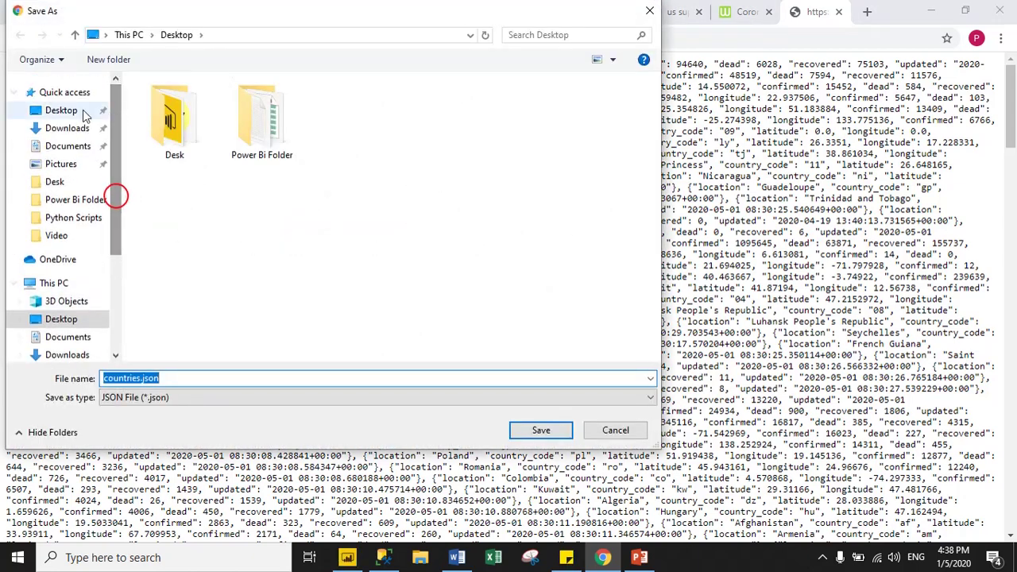
{"action": "left_click", "coordinate": [61, 110]}
{"action": "left_click", "coordinate": [538, 429]}
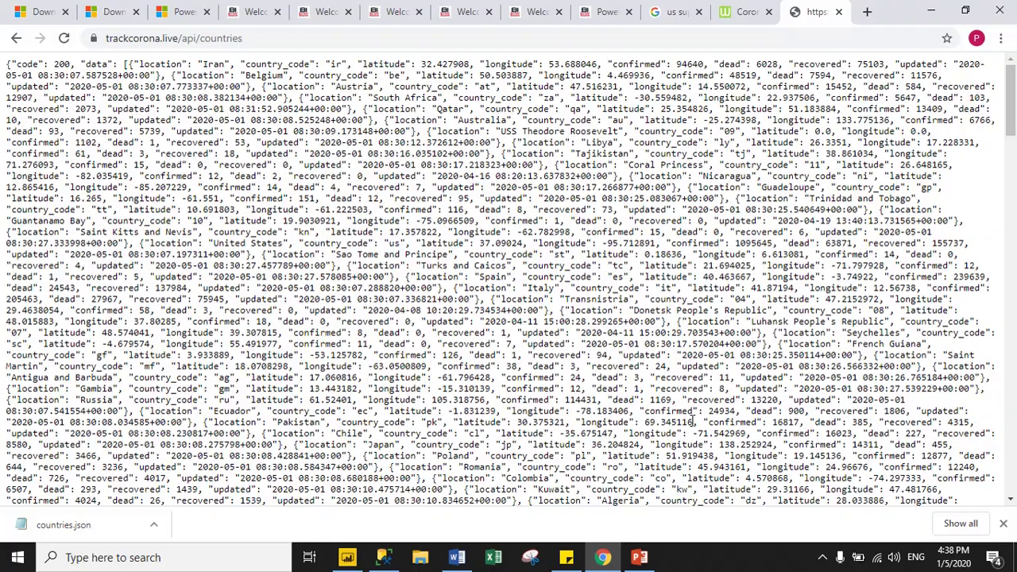
Import countries.json from the Desktop through Get Data > More > JSON
{"action": "left_click", "coordinate": [347, 557]}
{"action": "left_click", "coordinate": [134, 76]}
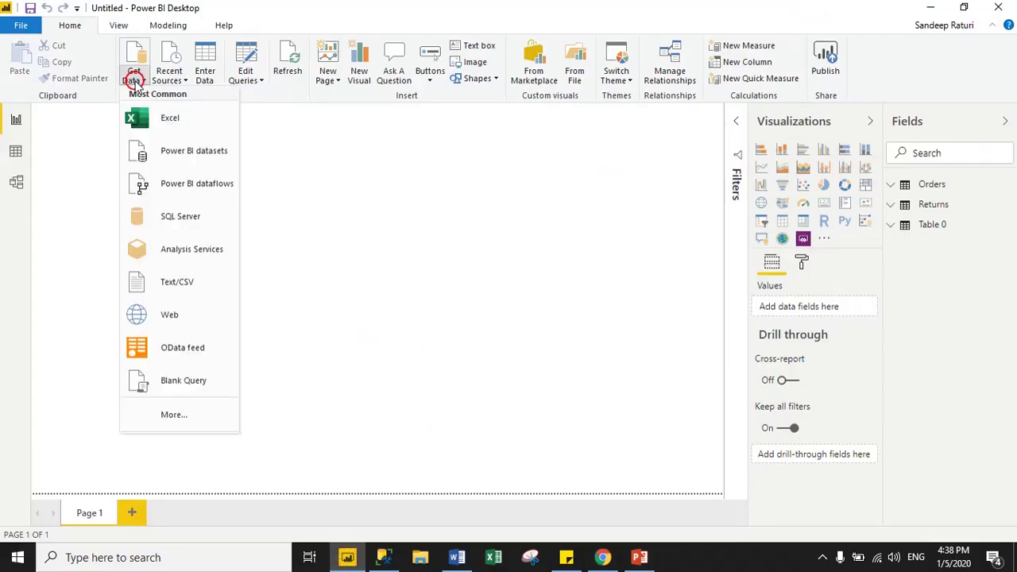
{"action": "left_click", "coordinate": [168, 417]}
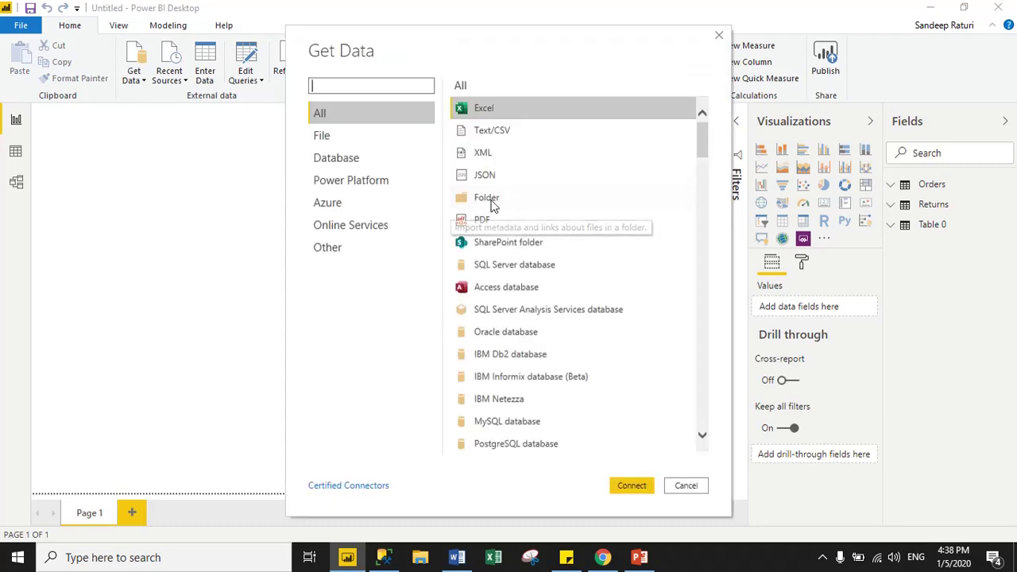
{"action": "left_click", "coordinate": [486, 178]}
{"action": "left_click", "coordinate": [621, 485]}
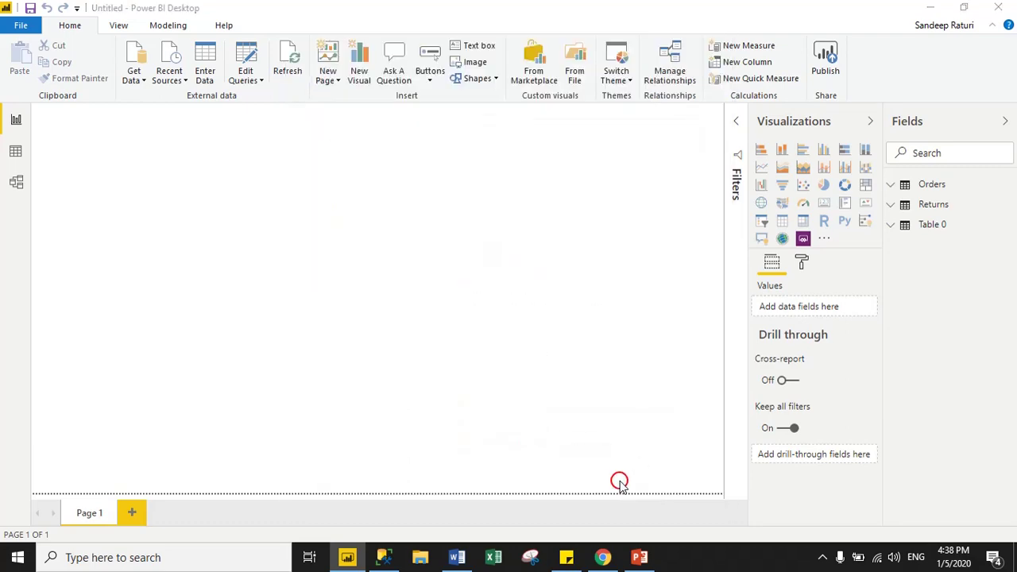
{"action": "left_click", "coordinate": [501, 172]}
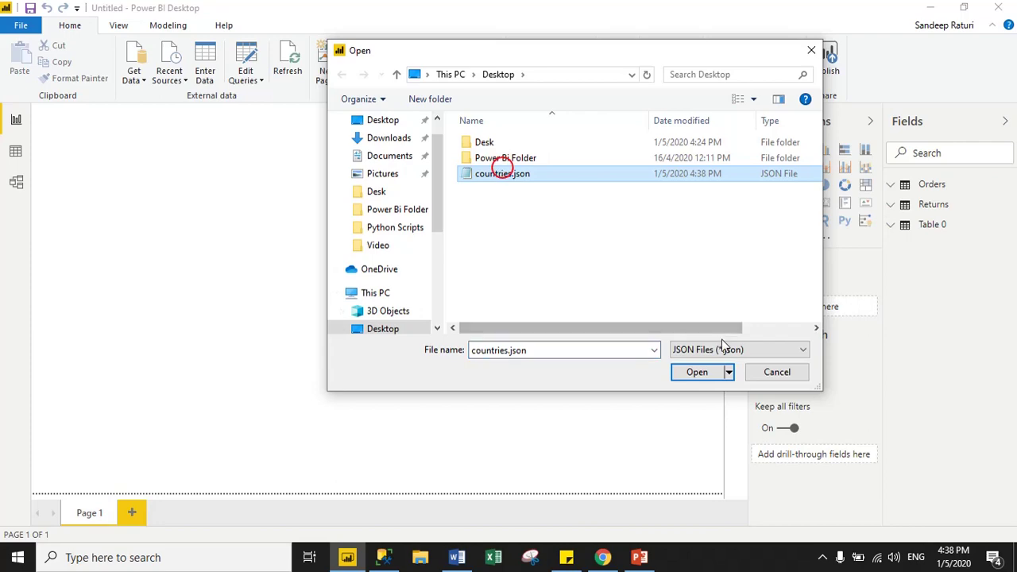
{"action": "left_click", "coordinate": [698, 372]}
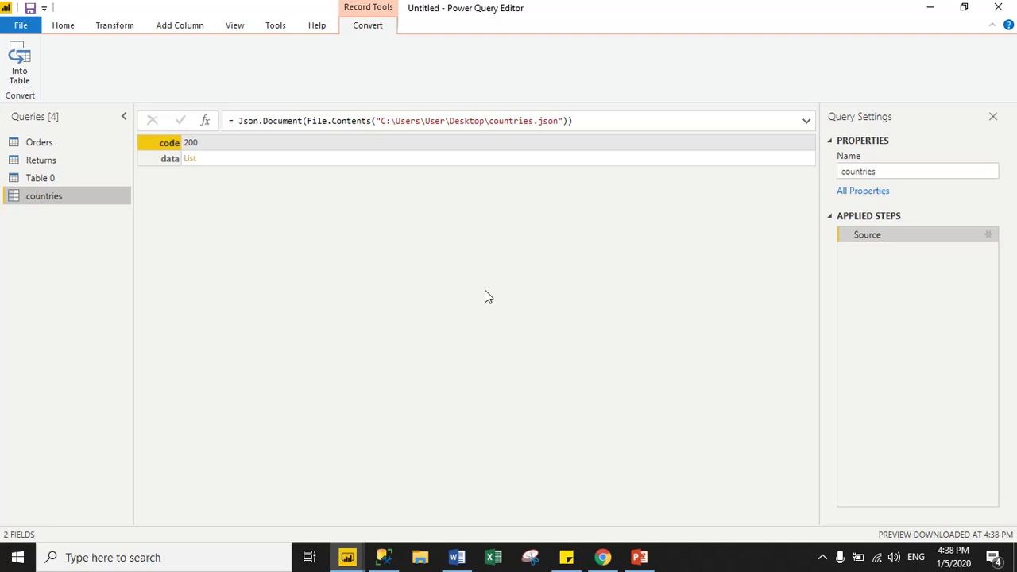
Convert the JSON record to a table, drill into the data list, and turn it into a table
{"action": "left_click", "coordinate": [21, 67]}
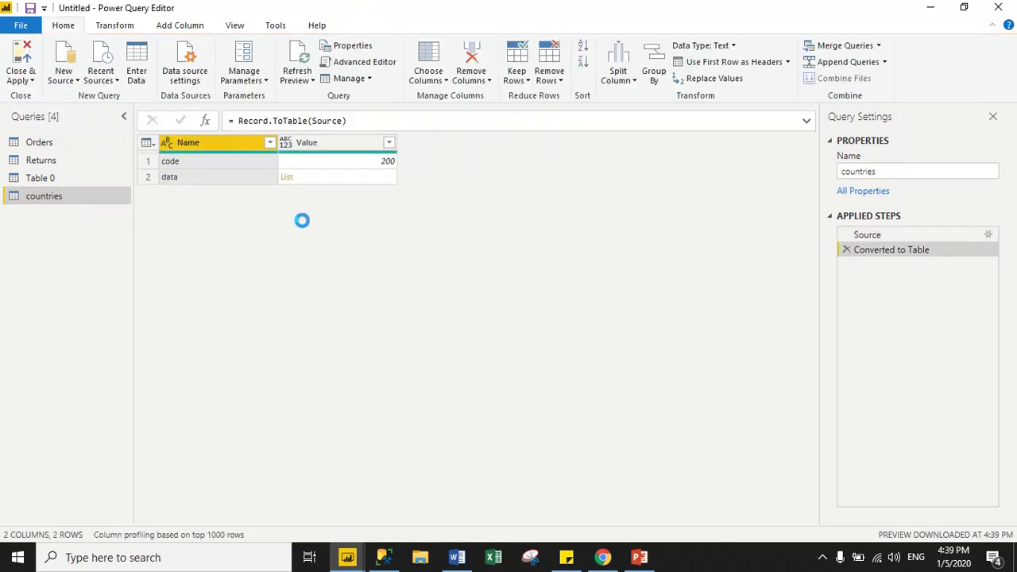
{"action": "left_click", "coordinate": [288, 179]}
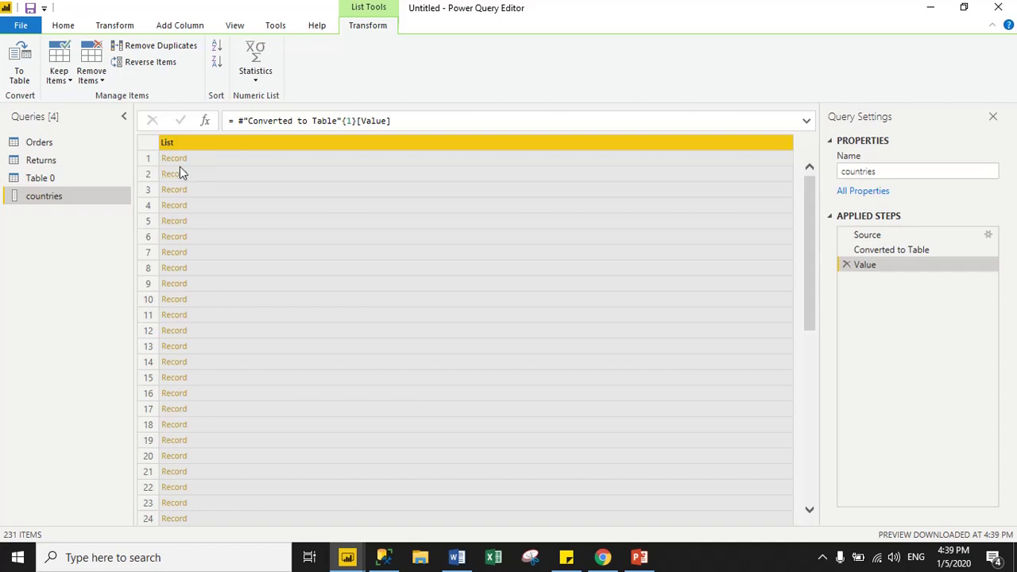
{"action": "left_click", "coordinate": [22, 76]}
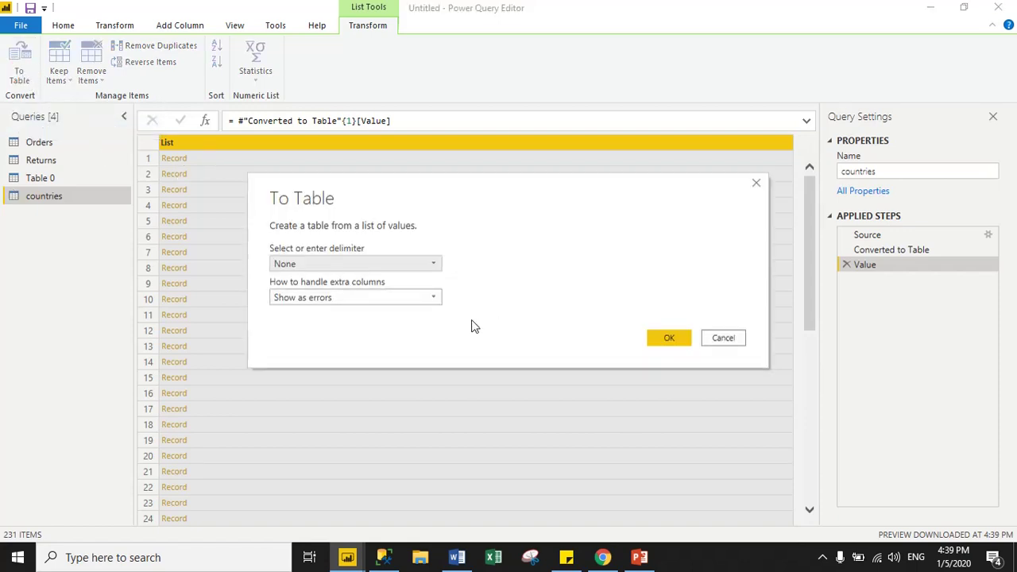
{"action": "left_click", "coordinate": [425, 300]}
{"action": "left_click", "coordinate": [426, 302]}
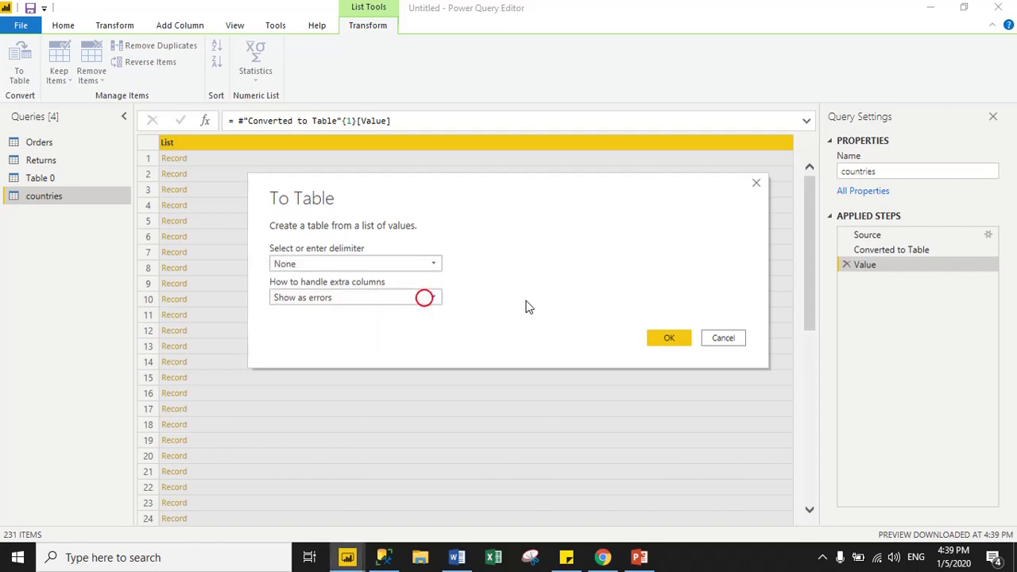
{"action": "left_click", "coordinate": [664, 337]}
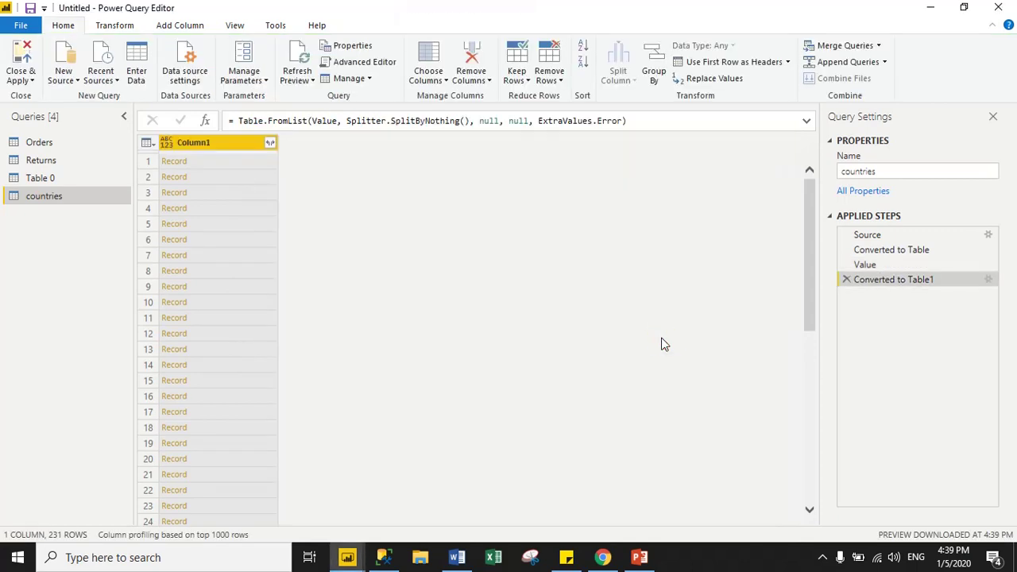
Expand Column1 into all eight fields, location through updated, after loading the full field list
{"action": "left_click", "coordinate": [270, 144]}
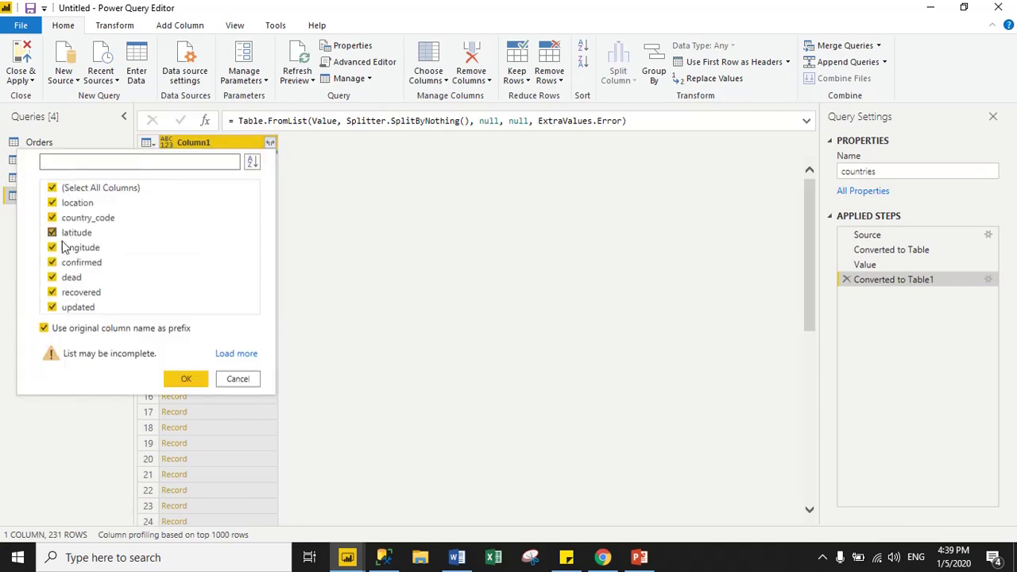
{"action": "left_click", "coordinate": [242, 354]}
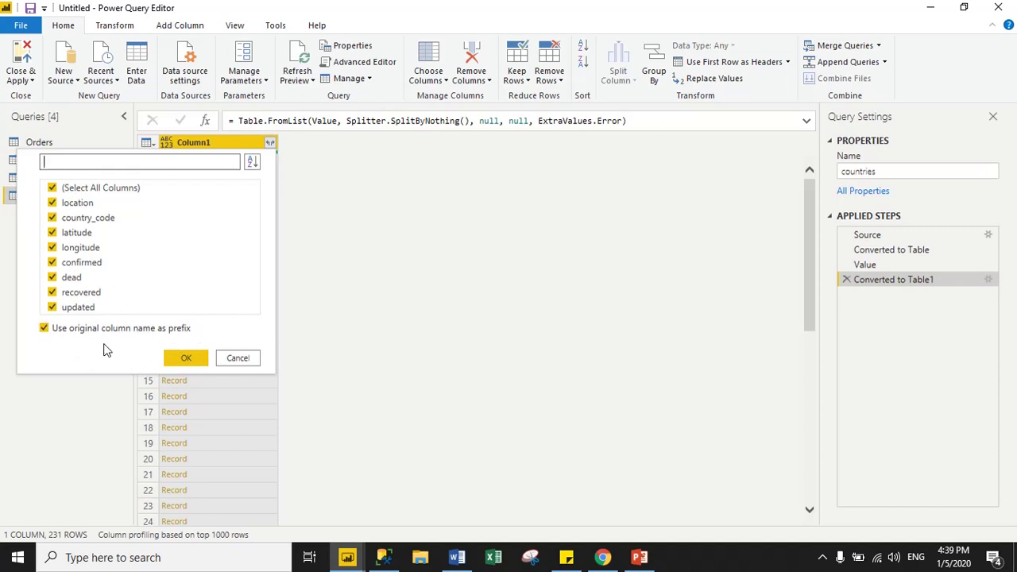
{"action": "left_click", "coordinate": [183, 359]}
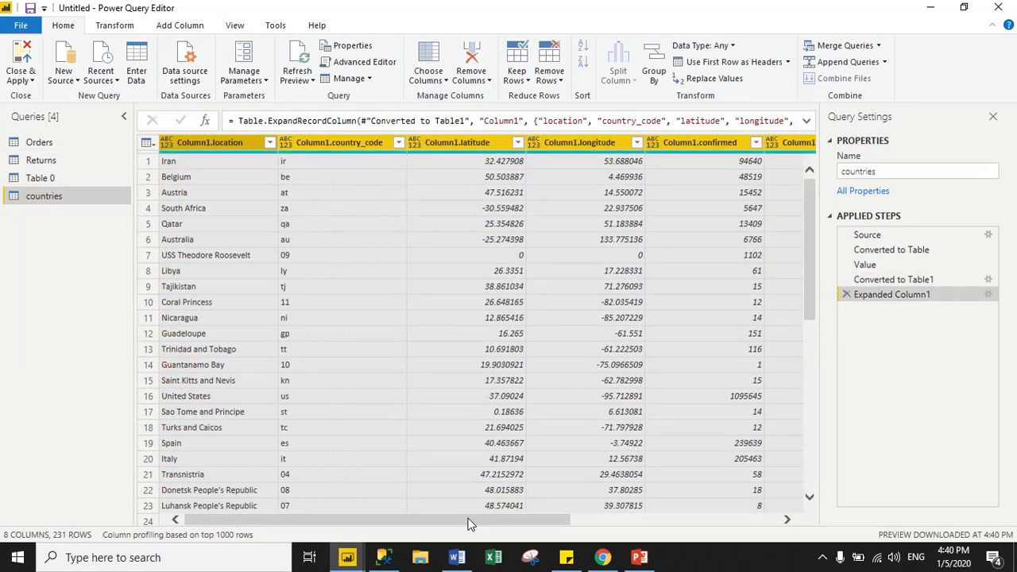
Close & Apply the countries query, then expand countries in Fields and widen the pane
{"action": "left_click_drag", "start_coordinate": [473, 521], "coordinate": [691, 521]}
{"action": "left_click_drag", "start_coordinate": [786, 527], "coordinate": [357, 461]}
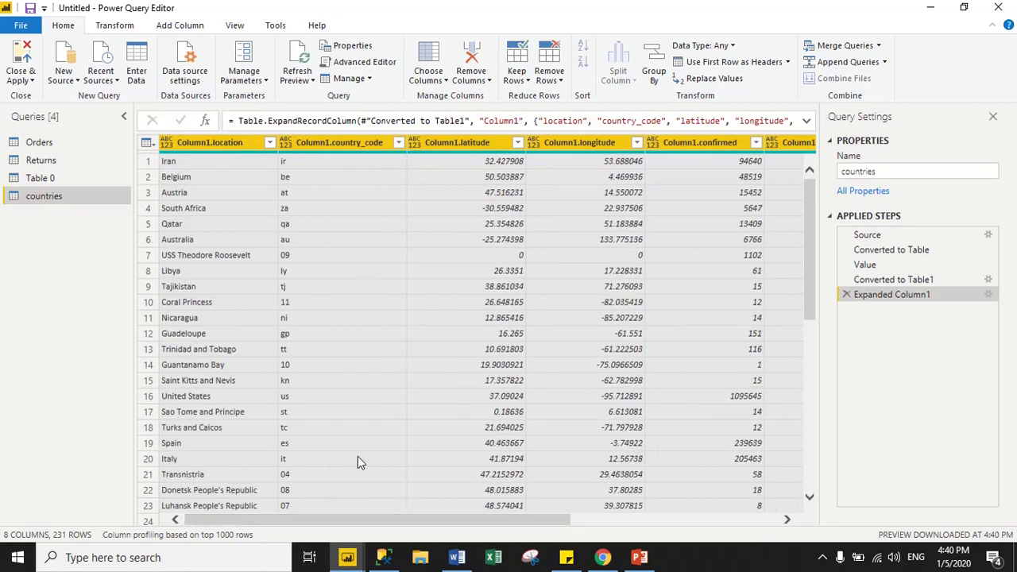
{"action": "left_click", "coordinate": [22, 79]}
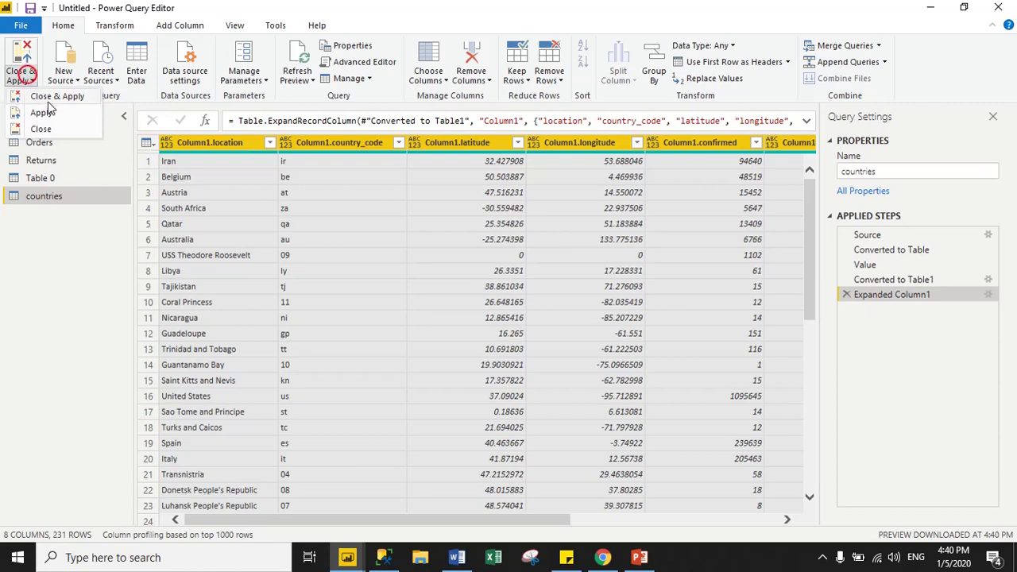
{"action": "left_click", "coordinate": [41, 129]}
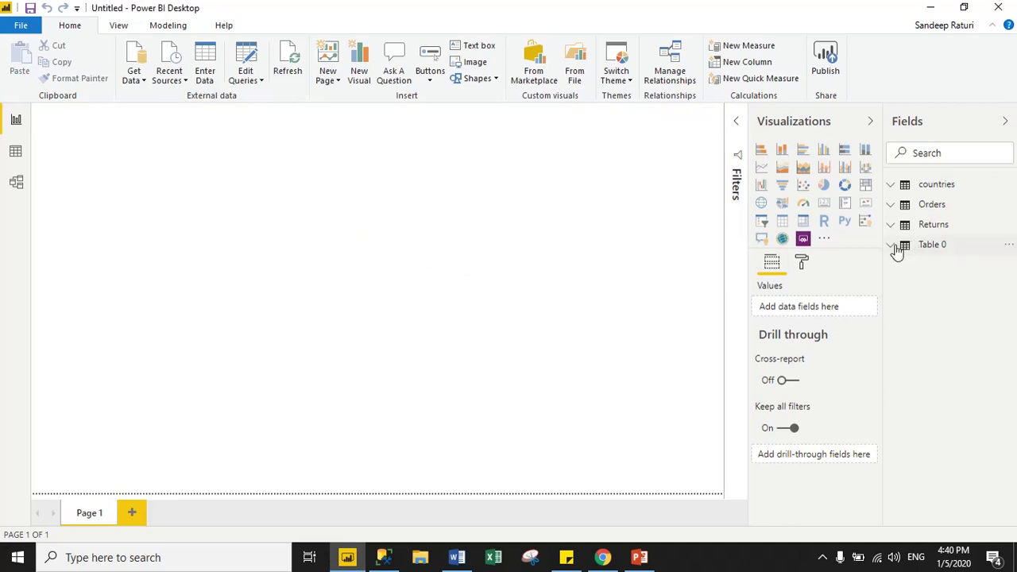
{"action": "left_click", "coordinate": [894, 185]}
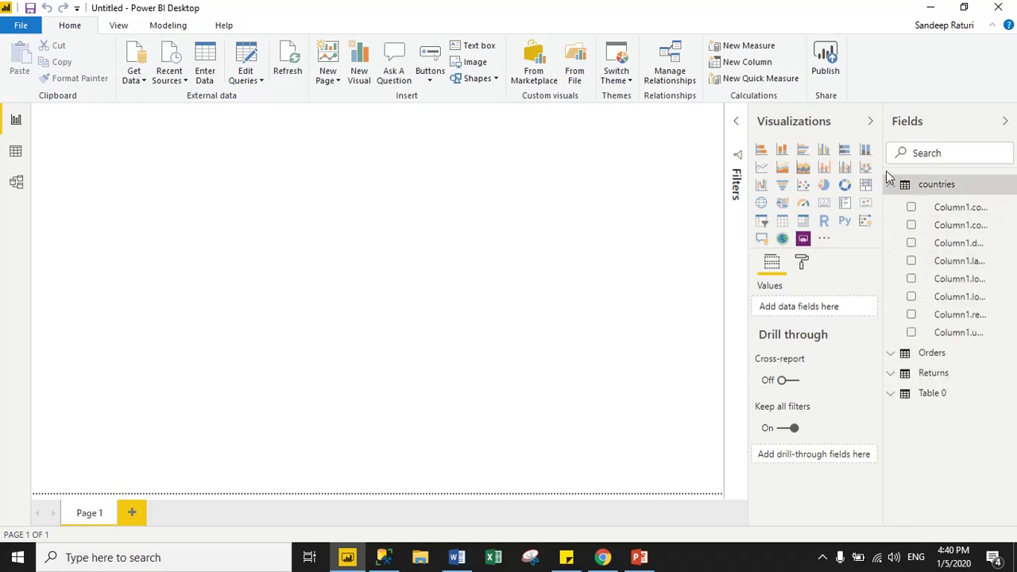
{"action": "left_click_drag", "start_coordinate": [881, 169], "coordinate": [851, 168]}
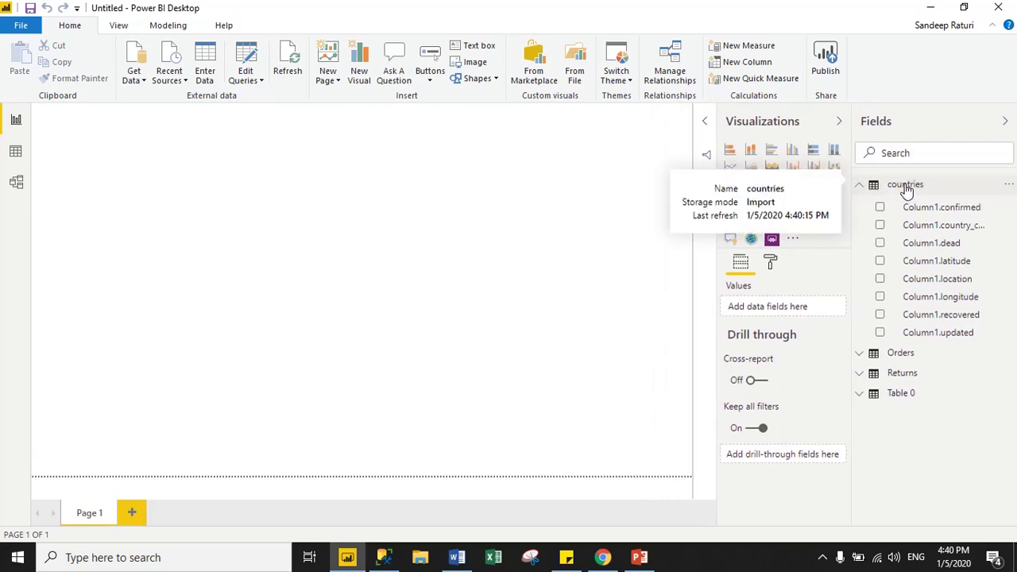